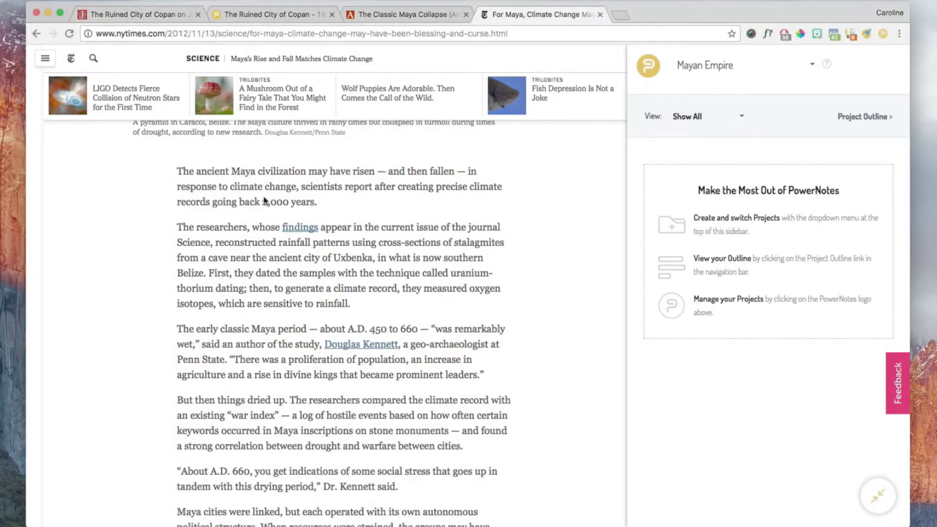
Step: Save the paragraph starting "The ancient Maya civilization" under ORIGINS with the comment "What specific climate gave to the rise of the mayan?"
left_click_drag(177, 172, 318, 205)
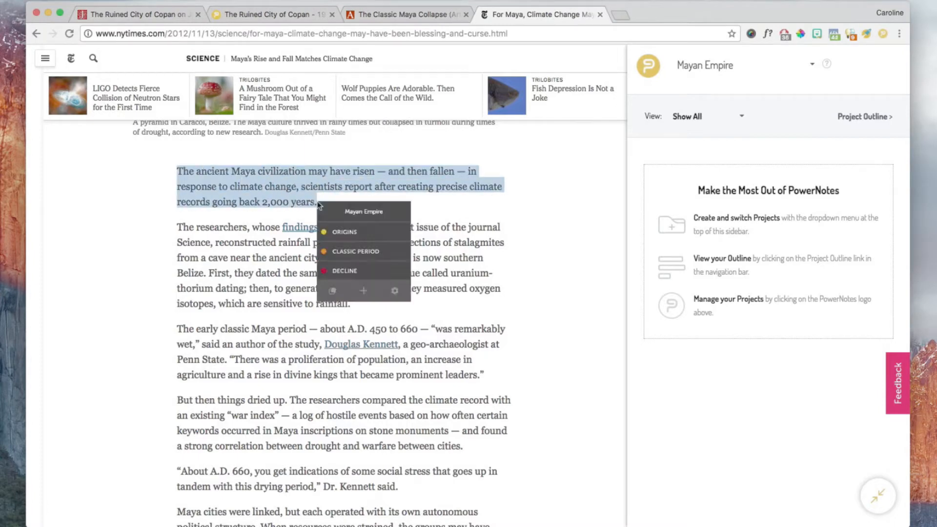
left_click(349, 232)
type("What specific climate")
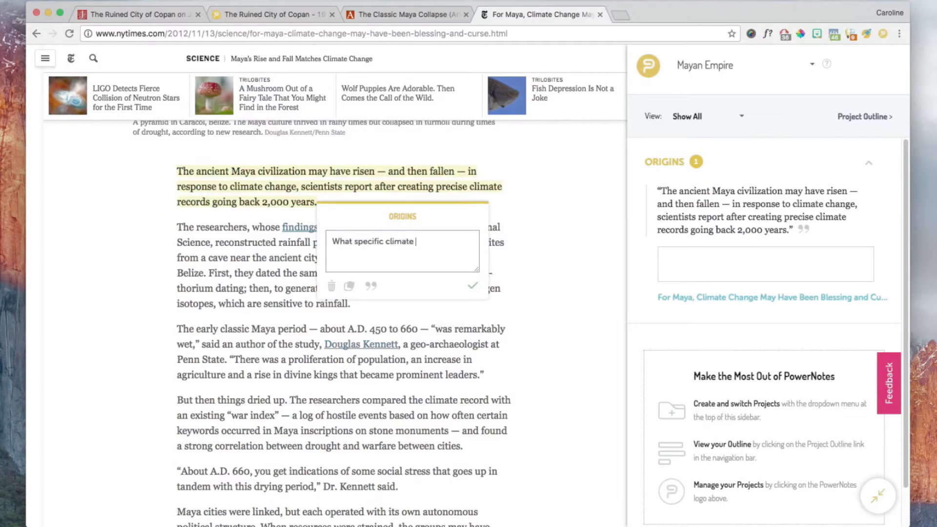
type(" gave to the rise of the mayan?")
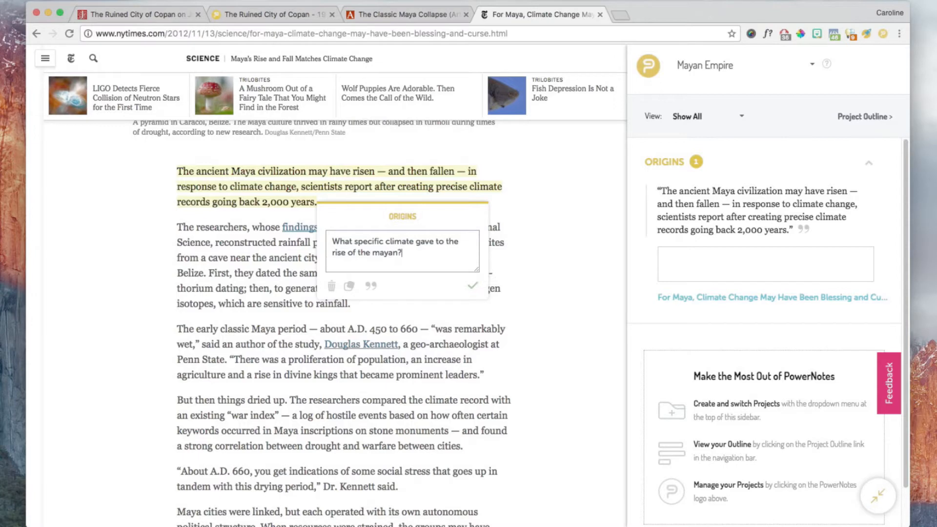
key("Return")
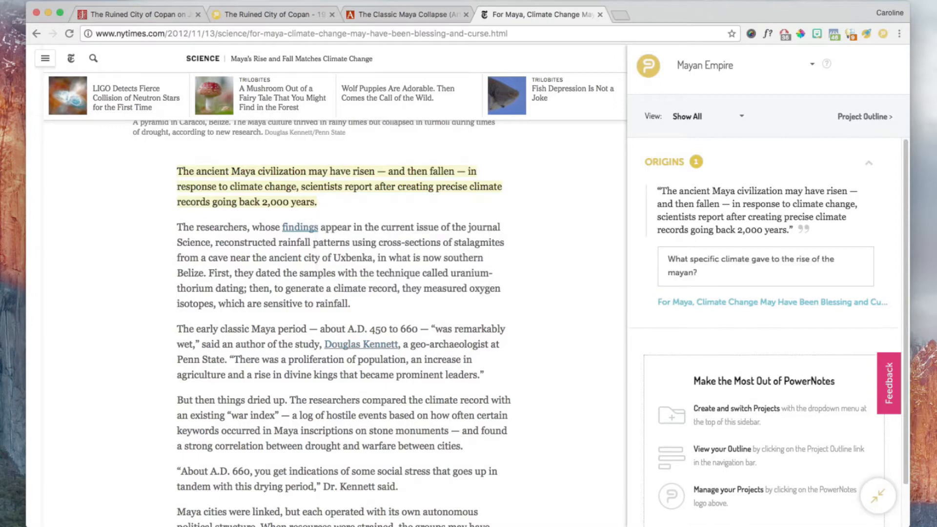
Step: Save the passage from "The early classic Maya period" through "was remarkably wet" under CLASSIC PERIOD with the comment "resulted in economic prosperity?"
scroll(350, 228, "down", 4)
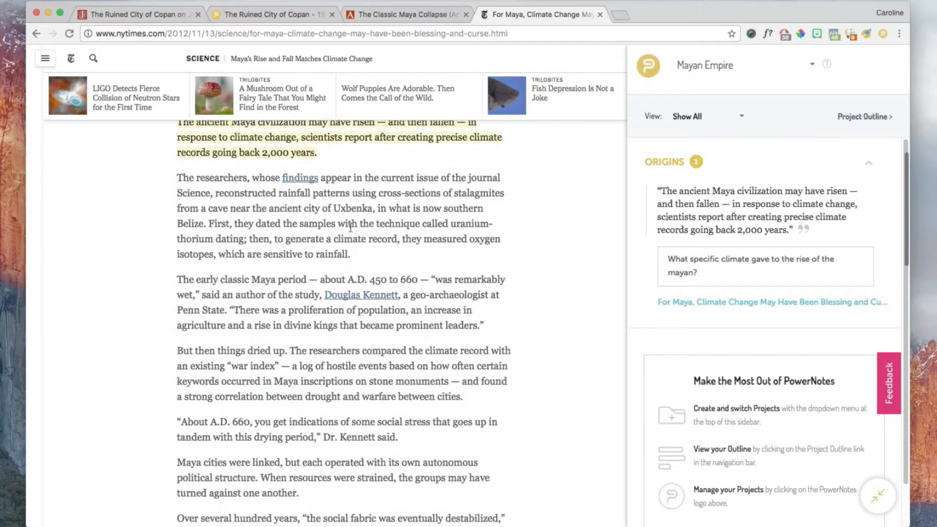
scroll(350, 228, "down", 2)
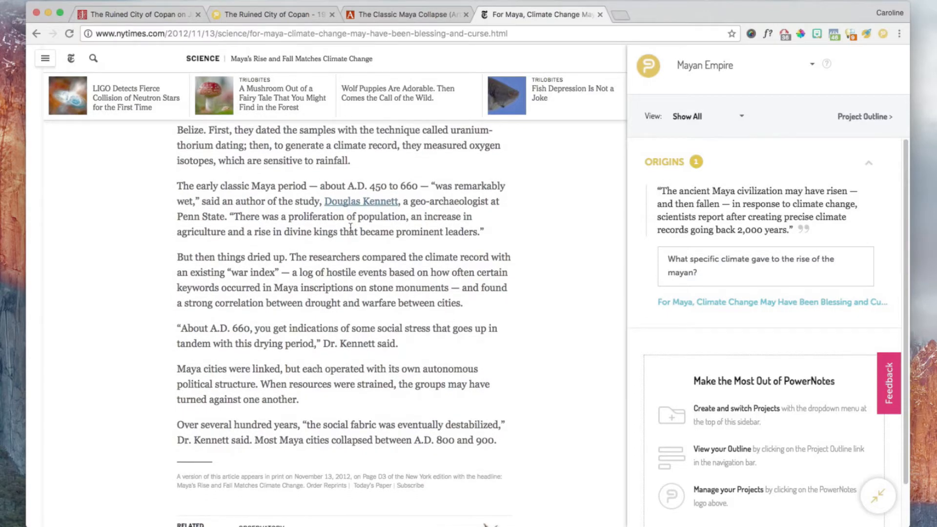
left_click_drag(177, 186, 195, 201)
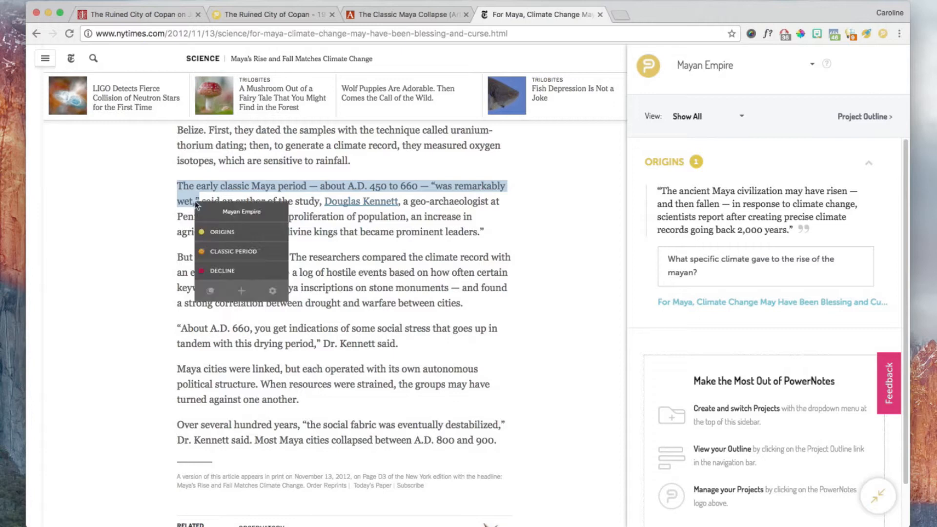
left_click(223, 252)
type("resulted in eco")
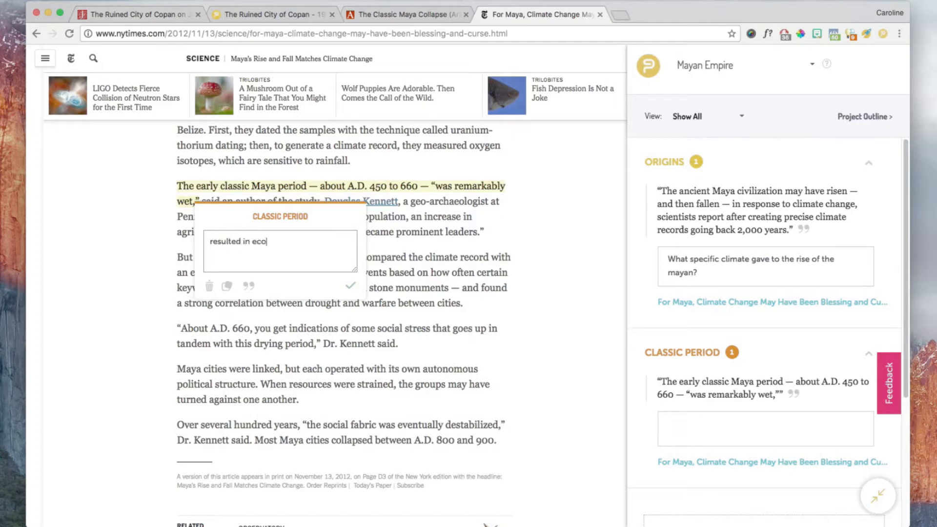
type("nomic prosperity?")
key("Return")
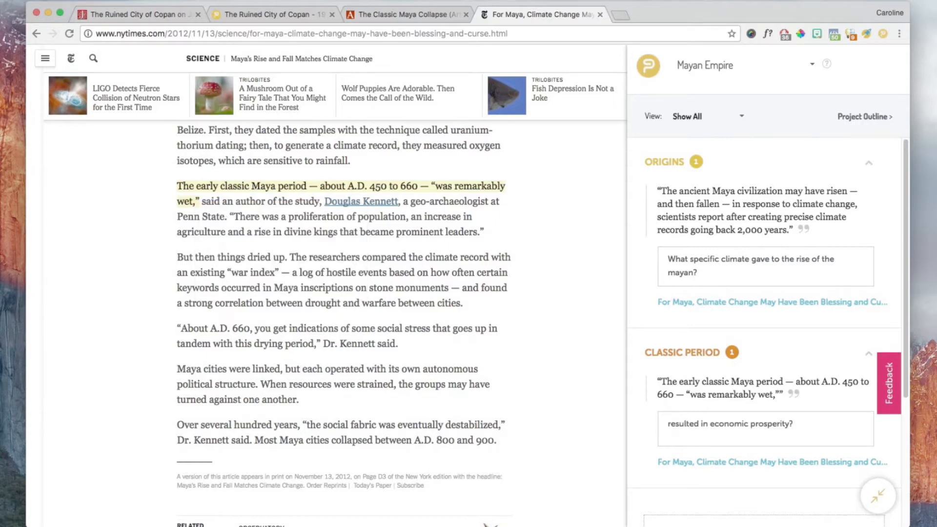
Step: Save the "But then things dried up" paragraph under DECLINE, commenting "Interesting - make sure to paraphrase this information later. Also, the concept of "war index"."
scroll(221, 251, "down", 1)
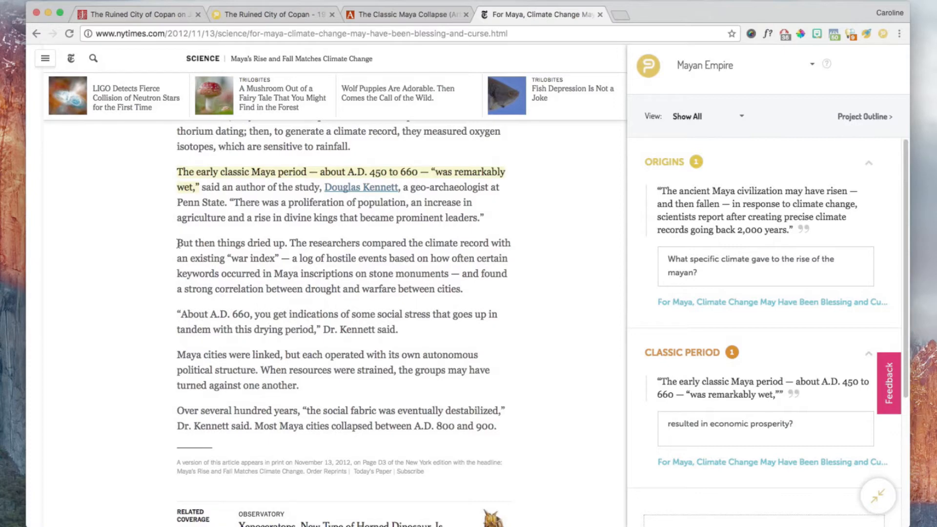
left_click_drag(177, 243, 462, 288)
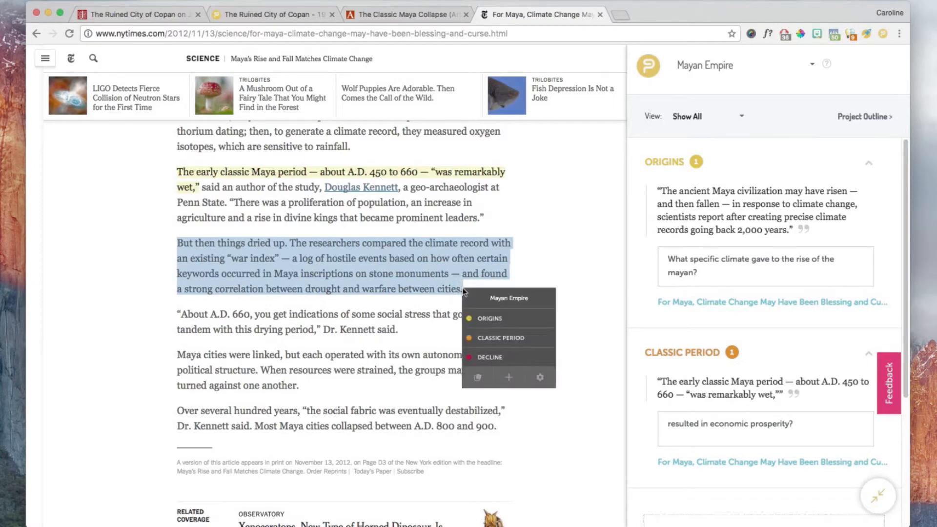
left_click(491, 356)
type("Interesting - make")
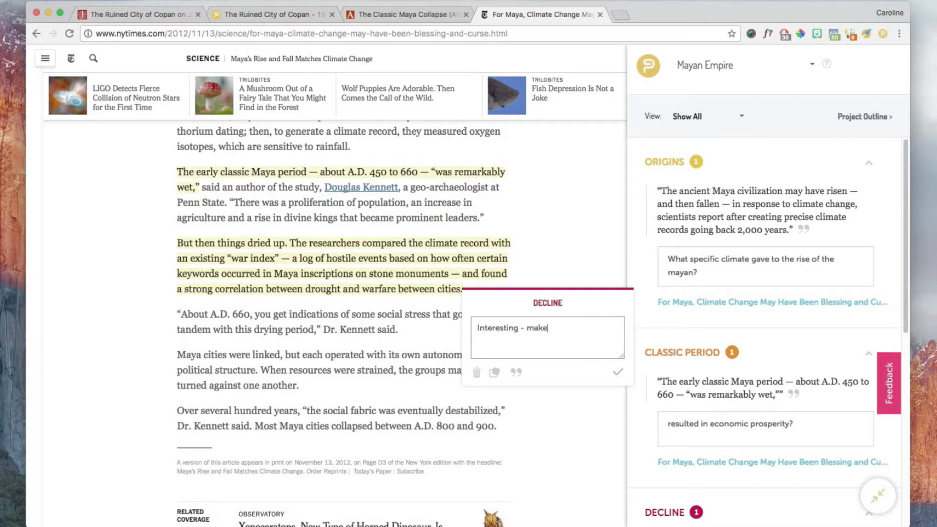
type(" sure to paraphrase this information lat")
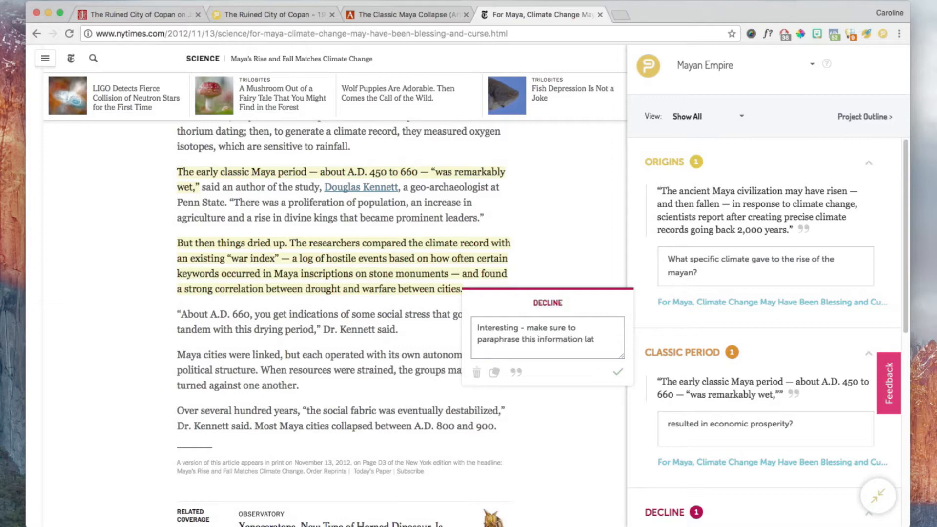
type("er. Also, the concept of")
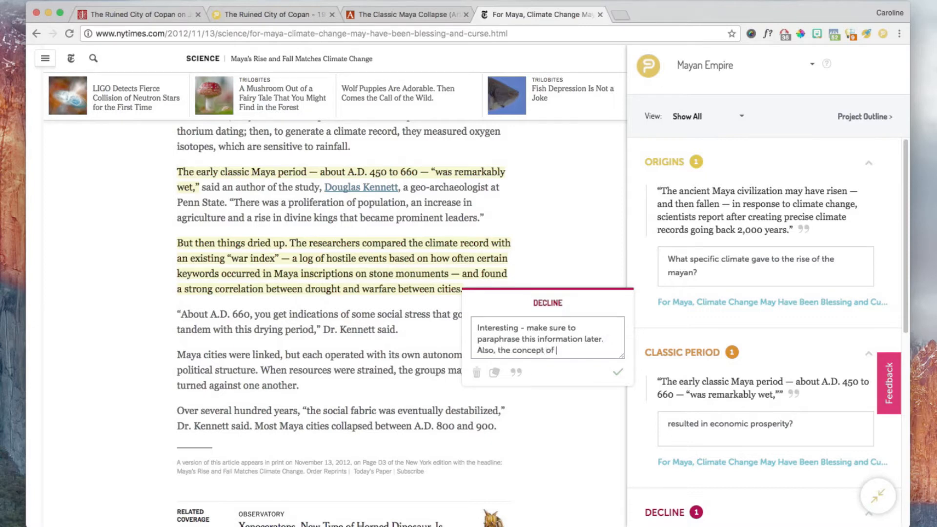
type(" \"war index\".")
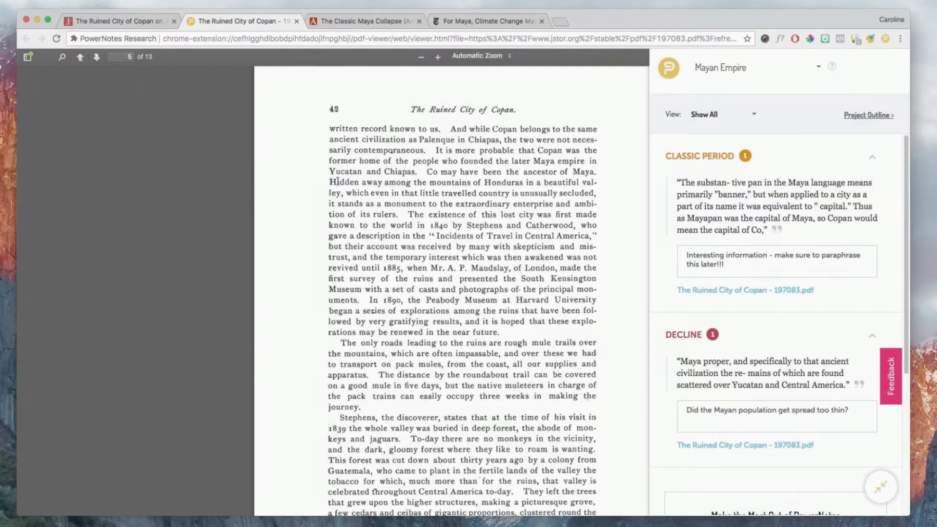
Step: Save the Copan PDF passage from "Hidden away among the mountains" to "unusually secluded" under a new topic named ENVIRONMENTAL FACTORS
left_click_drag(338, 180, 591, 187)
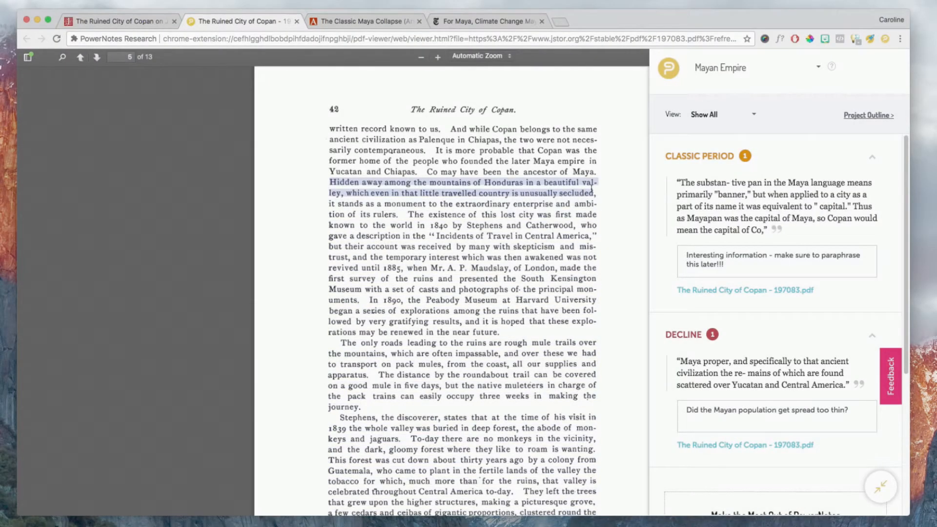
left_click(634, 272)
type("E")
type("NVIRONMENTAL FACTO")
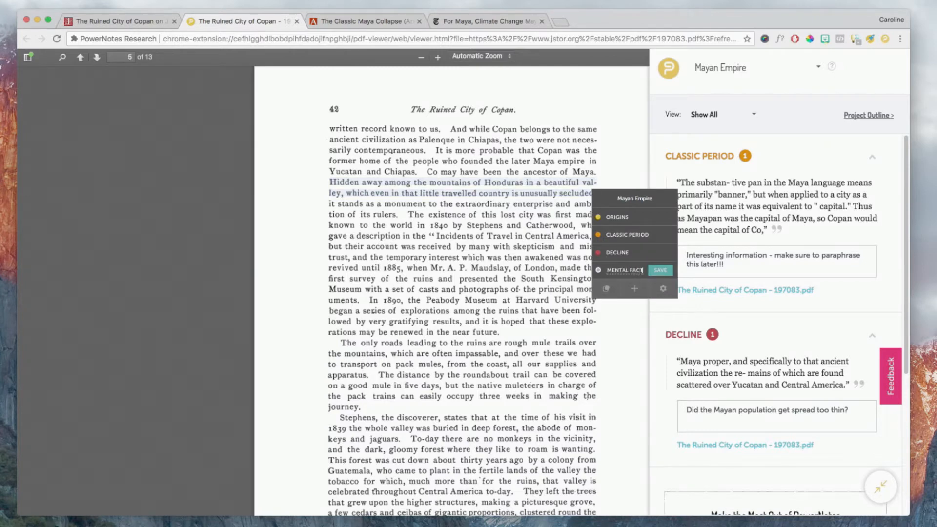
type("RS")
left_click(659, 271)
left_click(642, 271)
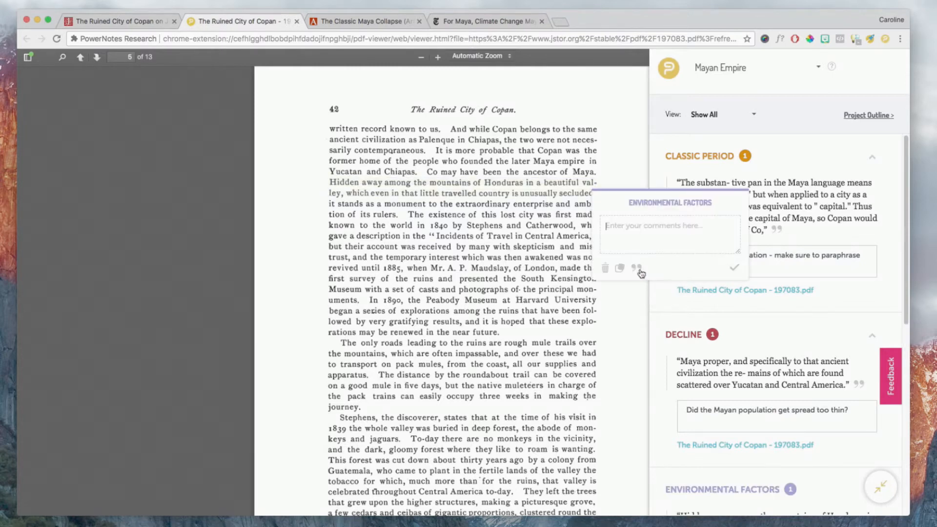
Step: Add the comment "isolation?" to the ENVIRONMENTAL FACTORS excerpt and save it
left_click(607, 225)
type("isolation?")
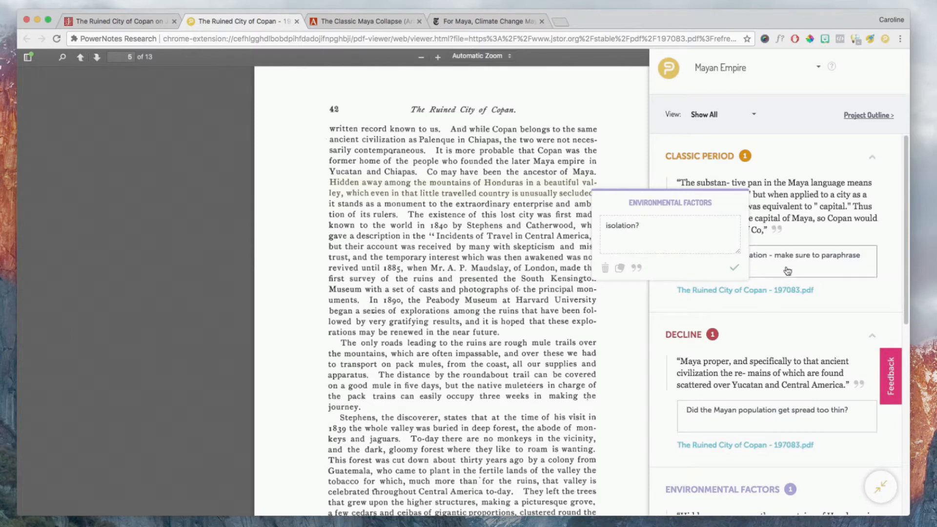
left_click(734, 269)
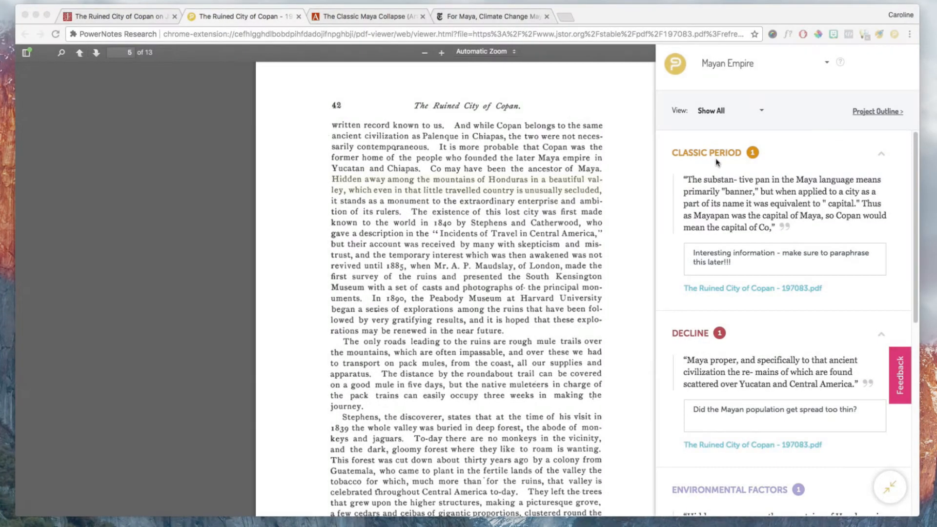
Step: Rename the CLASSIC PERIOD topic as HISTORY
left_click(787, 154)
left_click(749, 152)
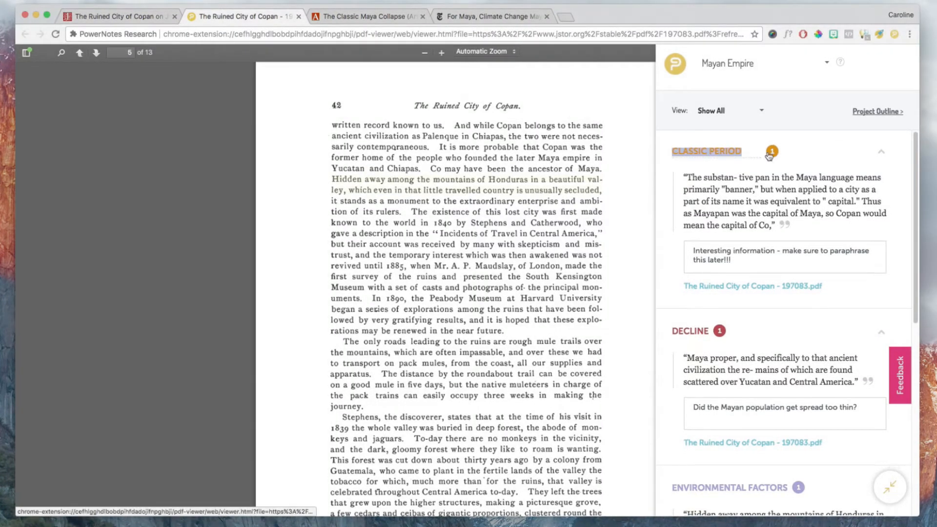
key("BackSpace")
type("HISTORY")
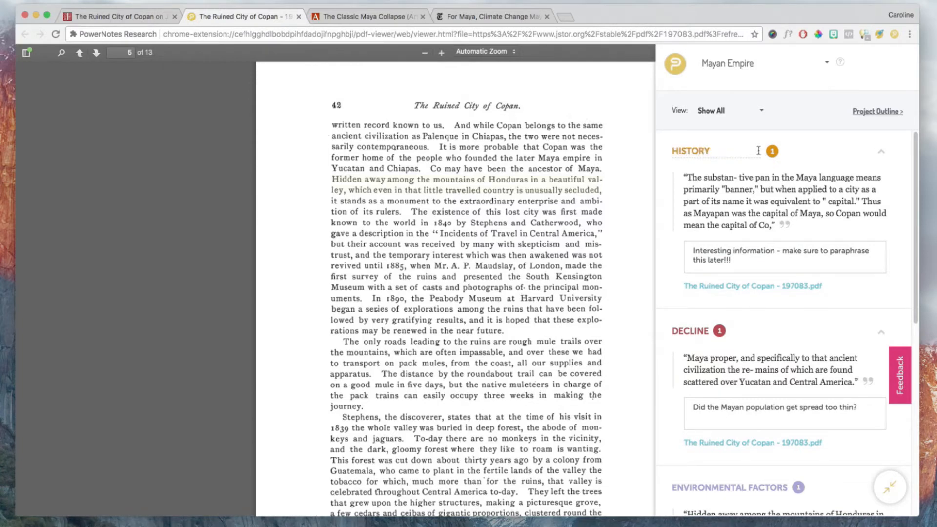
left_click(809, 148)
Step: In the Classic Maya Collapse article, save the "An ever increasing population" sentence under DECLINE with the comment "destruction of resources"
scroll(801, 202, "down", 1)
scroll(800, 201, "down", 4)
scroll(800, 202, "up", 4)
left_click(347, 15)
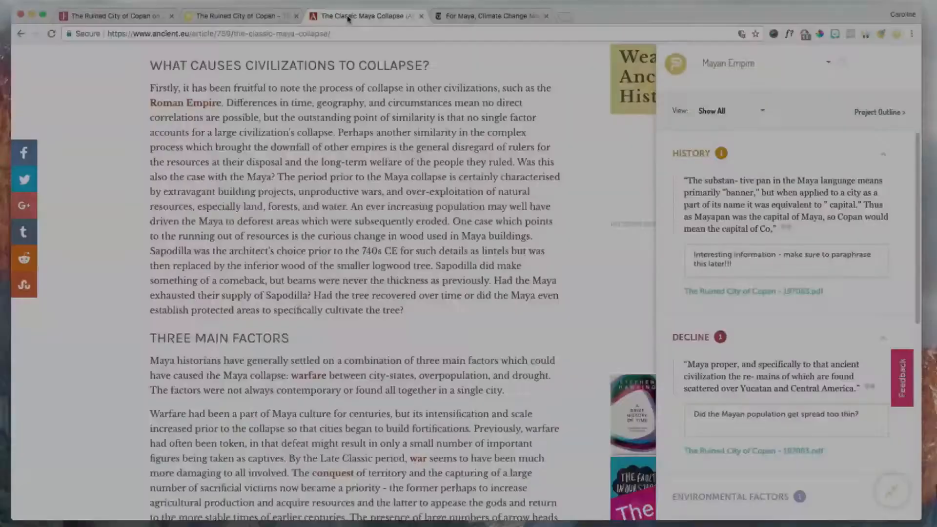
left_click_drag(352, 203, 454, 227)
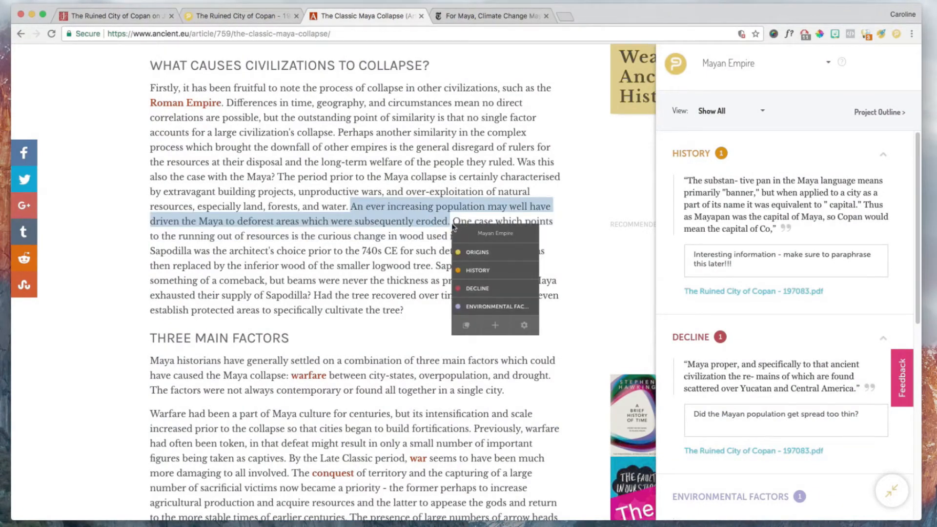
left_click(477, 289)
type("destruction of resources")
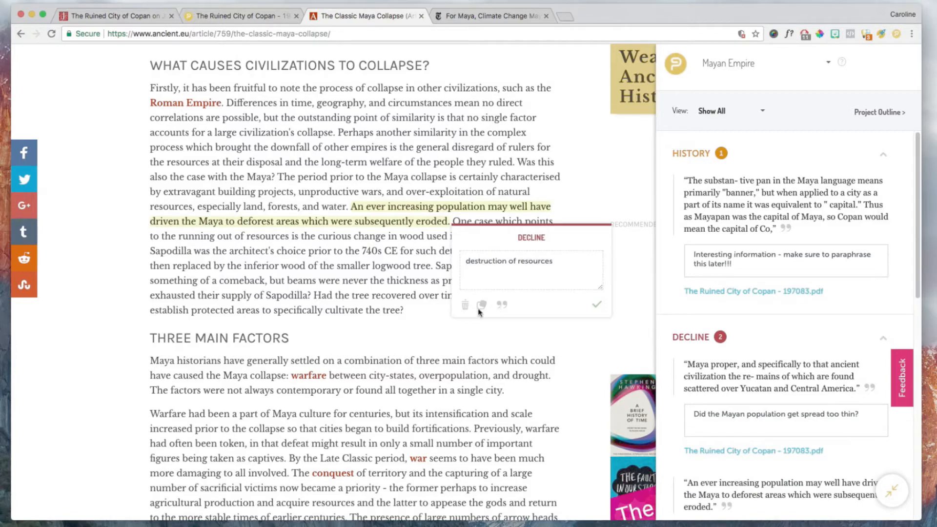
Step: Complete the excerpt's citation info with publication date October 18, 2014 and the author's name, and save it to the project sources
left_click(502, 304)
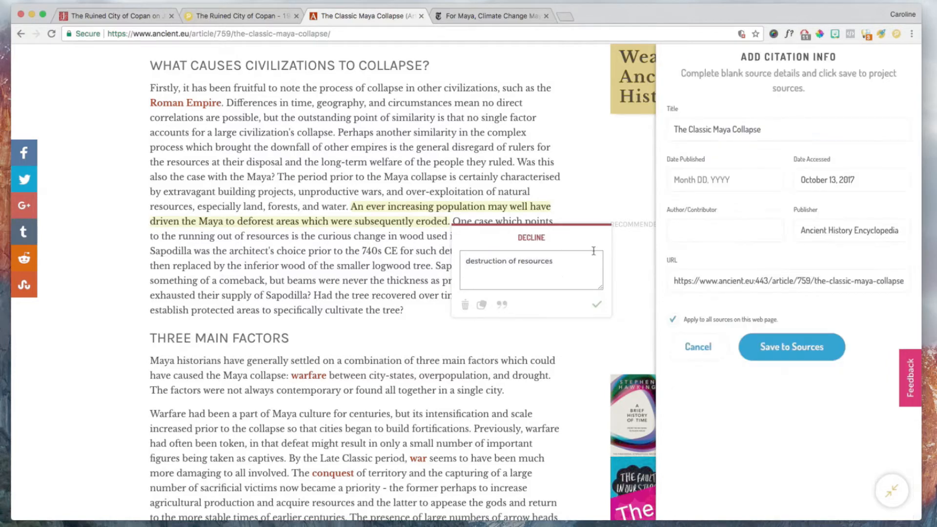
left_click(687, 181)
type("October 18, 2014")
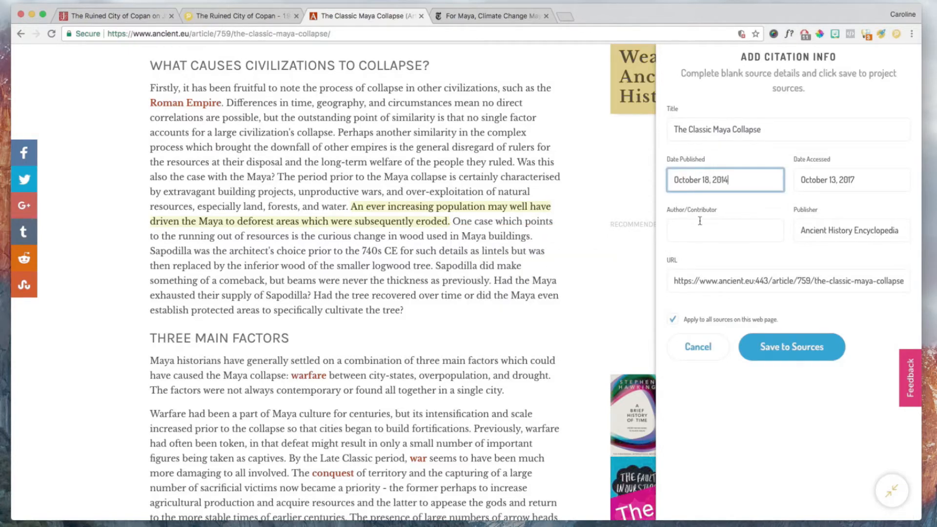
left_click(699, 221)
type("Mark Cartwright")
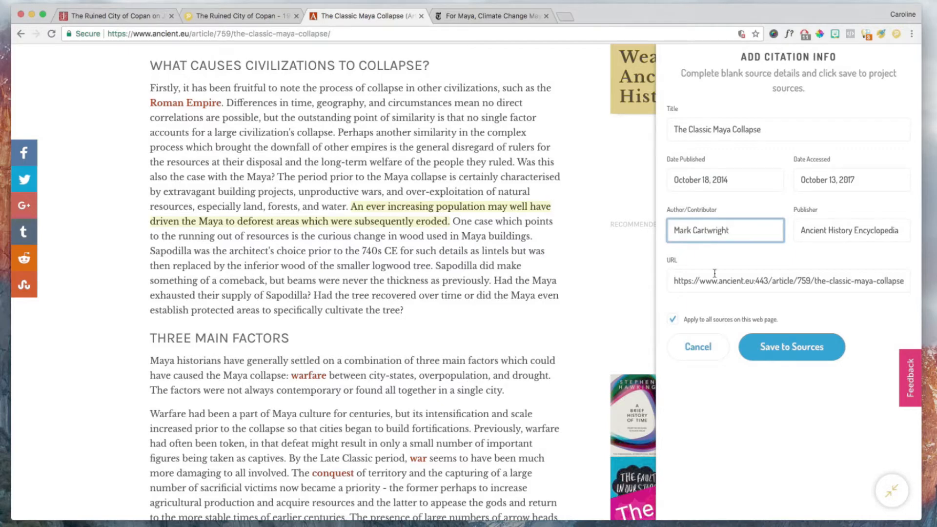
left_click(773, 347)
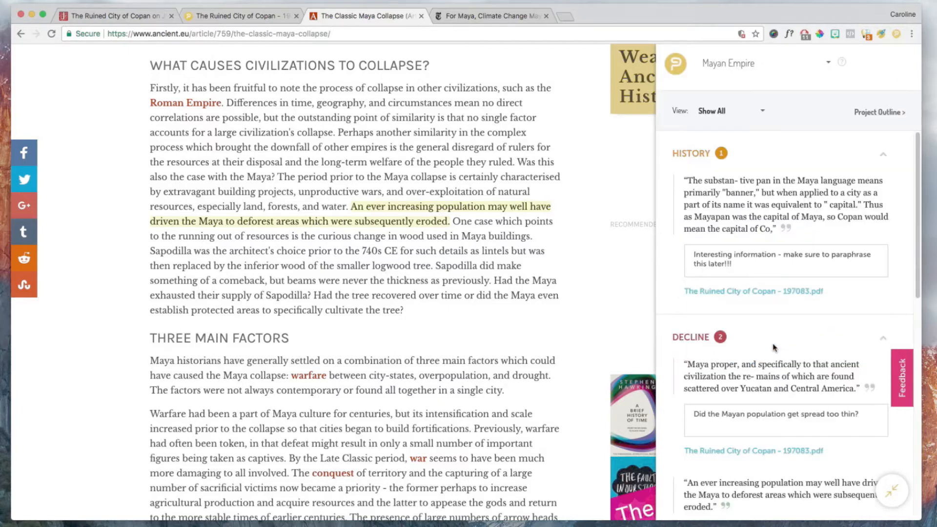
left_click(218, 18)
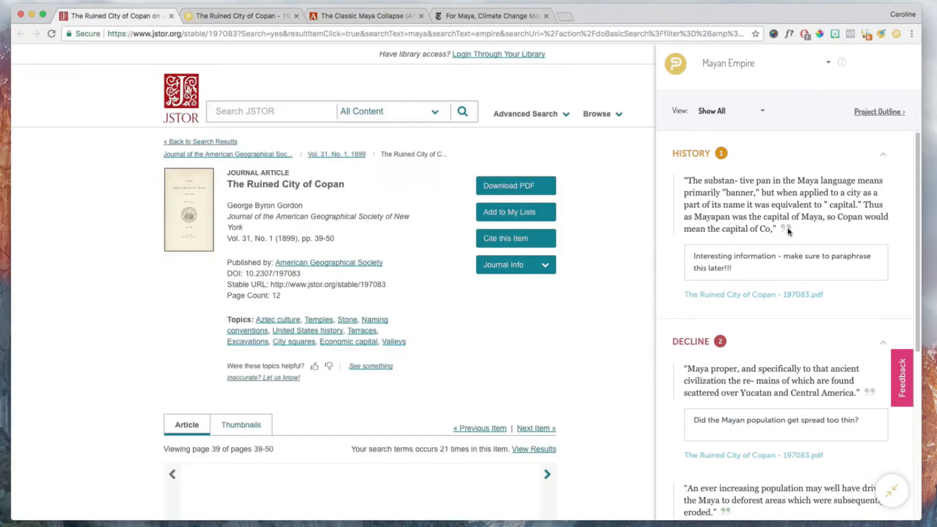
left_click(787, 228)
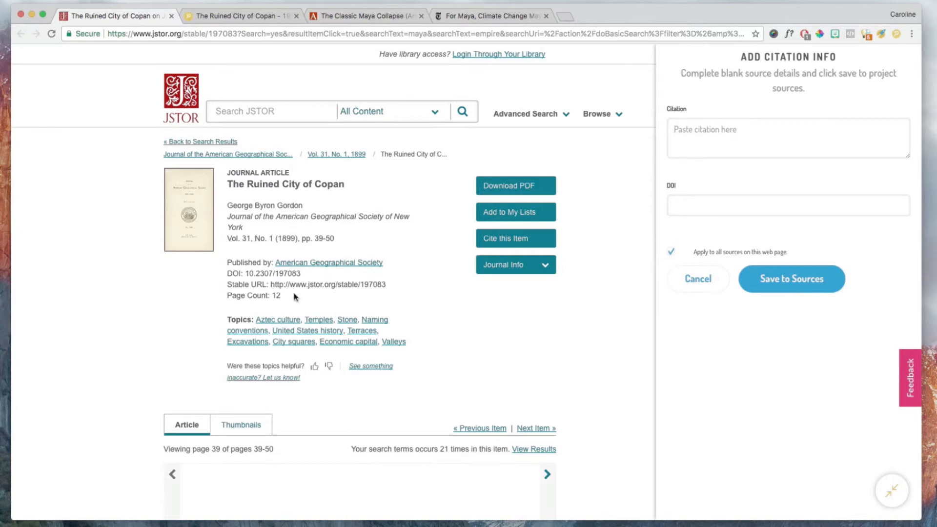
left_click_drag(389, 285, 269, 283)
key("super+c")
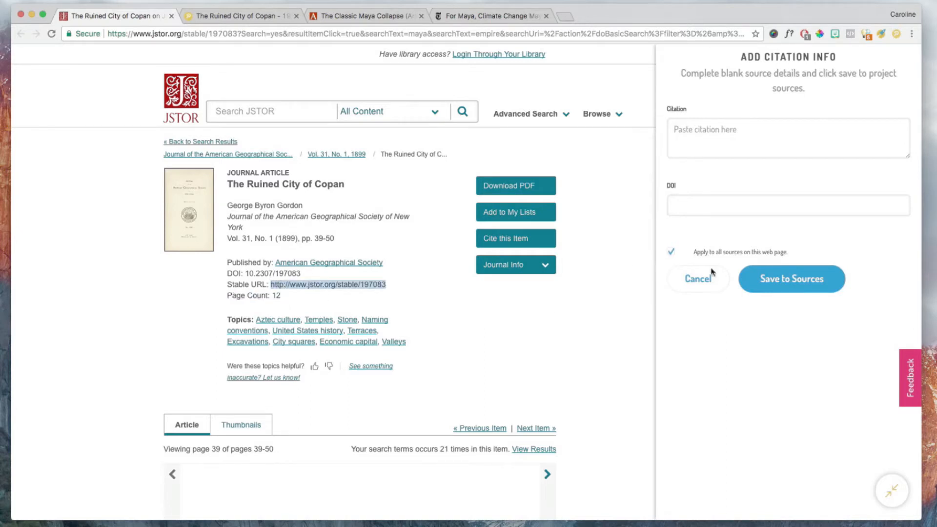
left_click(695, 197)
key("super+v")
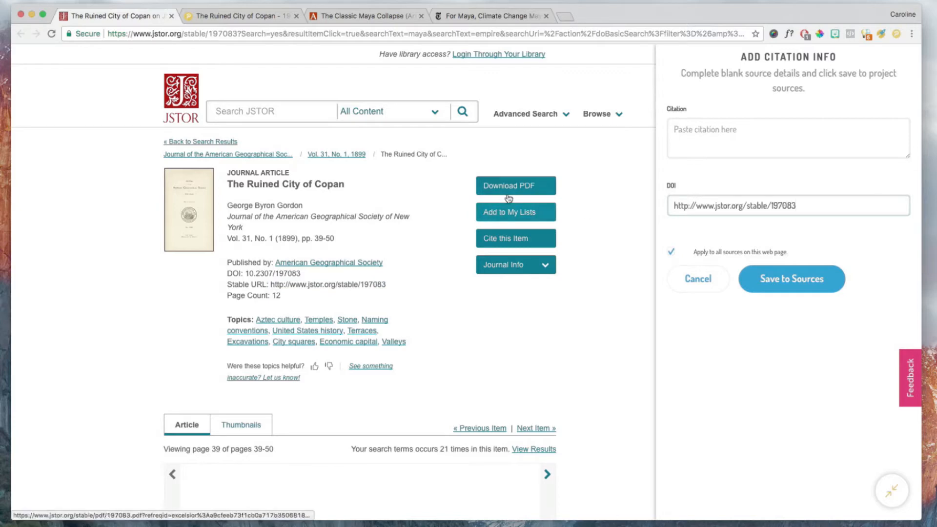
Step: Copy the JSTOR article's MLA citation into the excerpt's Citation field and save it to the project sources
left_click(514, 238)
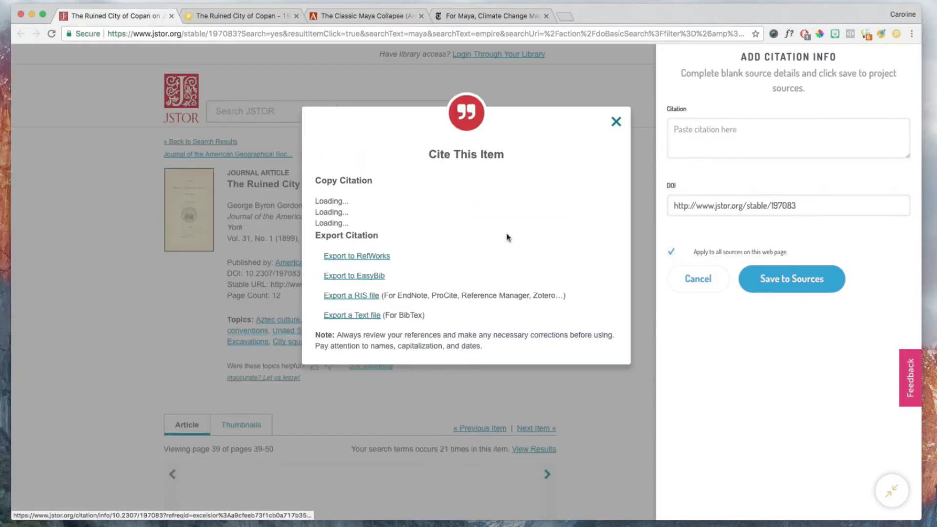
left_click(580, 217)
left_click(706, 143)
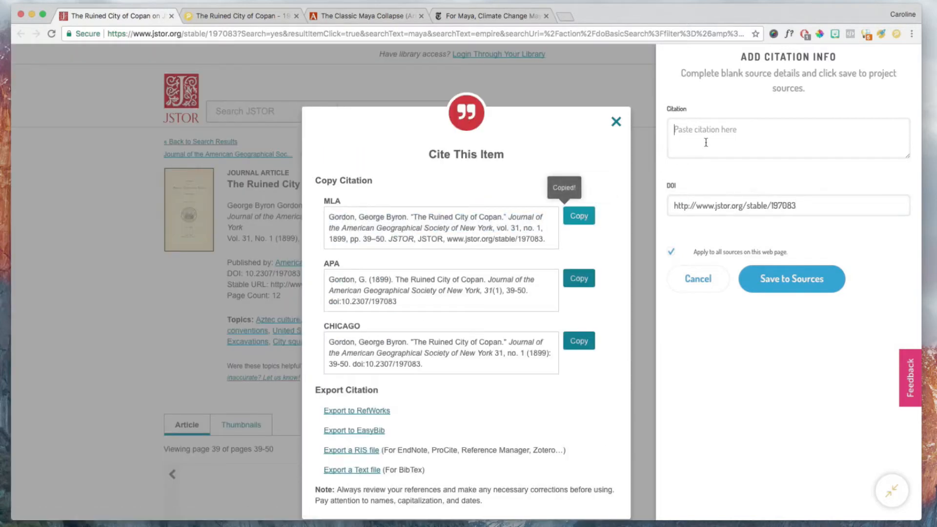
key("super+v")
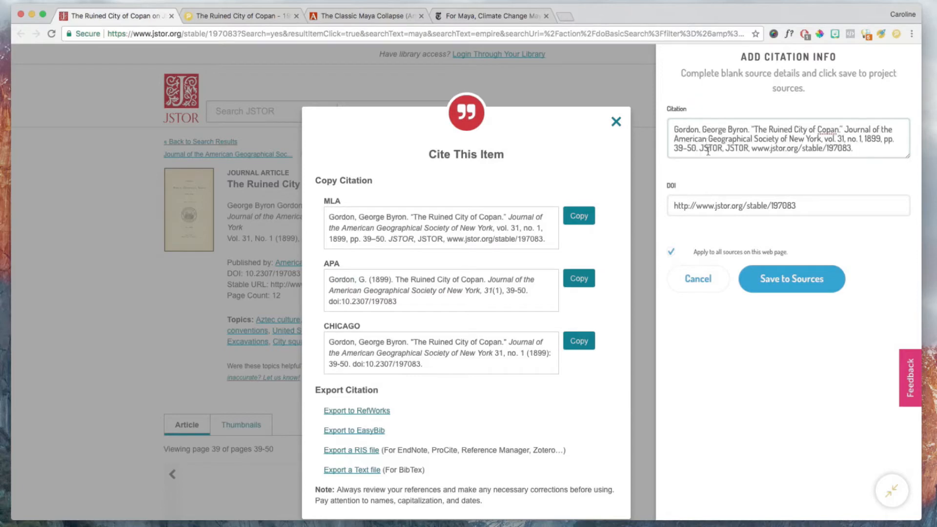
left_click(777, 284)
Step: In the New York Times article, save "was remarkably wet," under ENVIRONMENTAL FACTORS, commented "weren't prepared for drought conditions", and save its citation info
key("super+4")
scroll(462, 301, "down", 10)
scroll(462, 301, "down", 2)
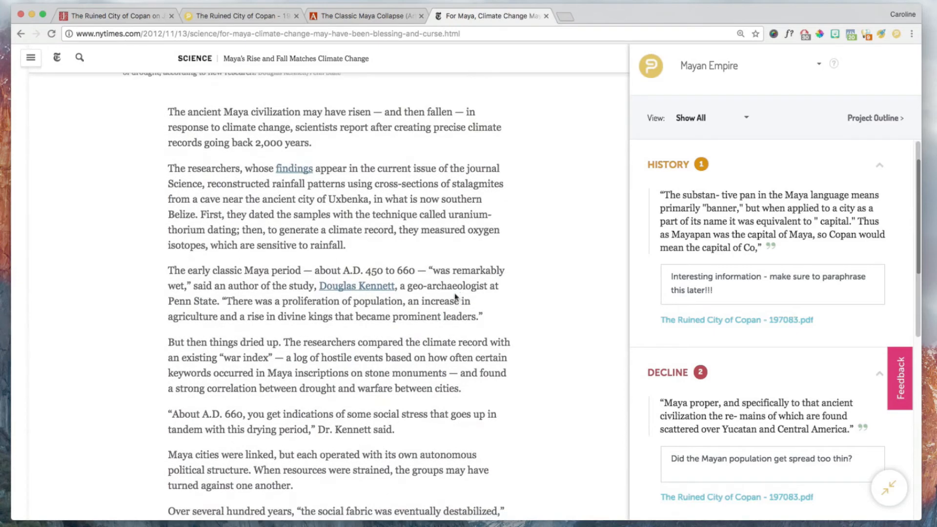
left_click_drag(435, 271, 185, 289)
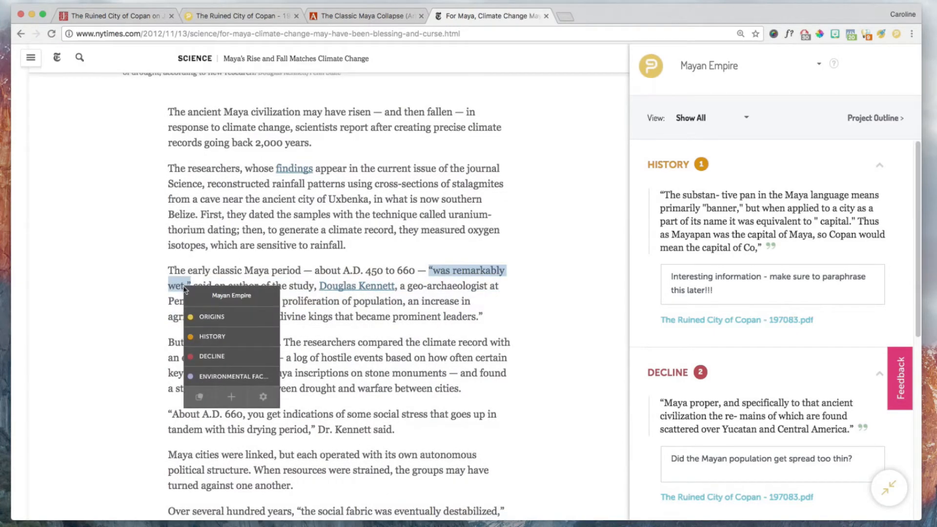
left_click(219, 375)
type("weren't prepared for drought cond")
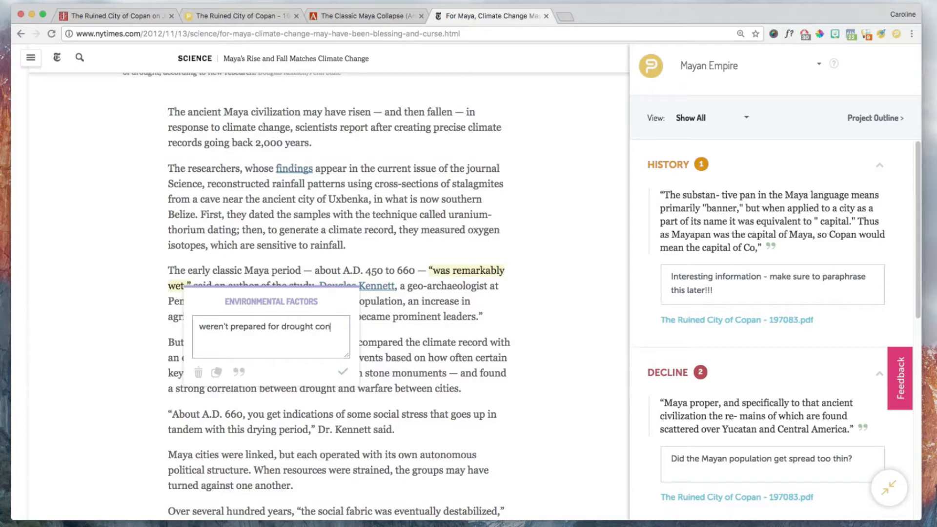
type("itions")
left_click(242, 374)
left_click(751, 343)
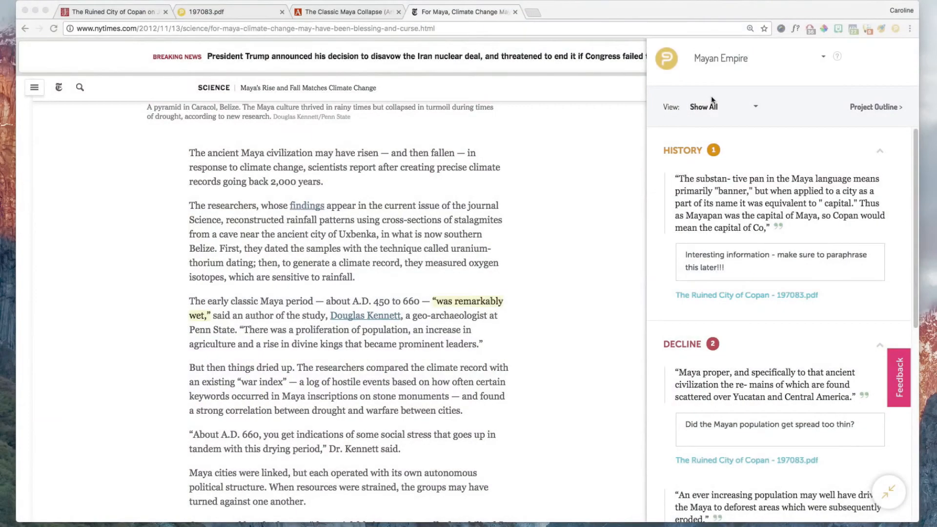
Step: View the list of available projects, keeping Mayan Empire selected
left_click(823, 58)
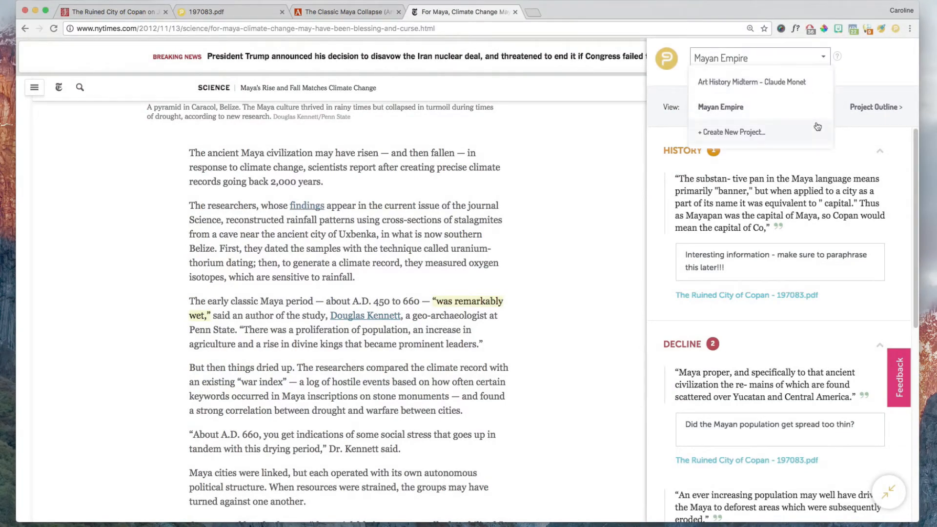
left_click(858, 88)
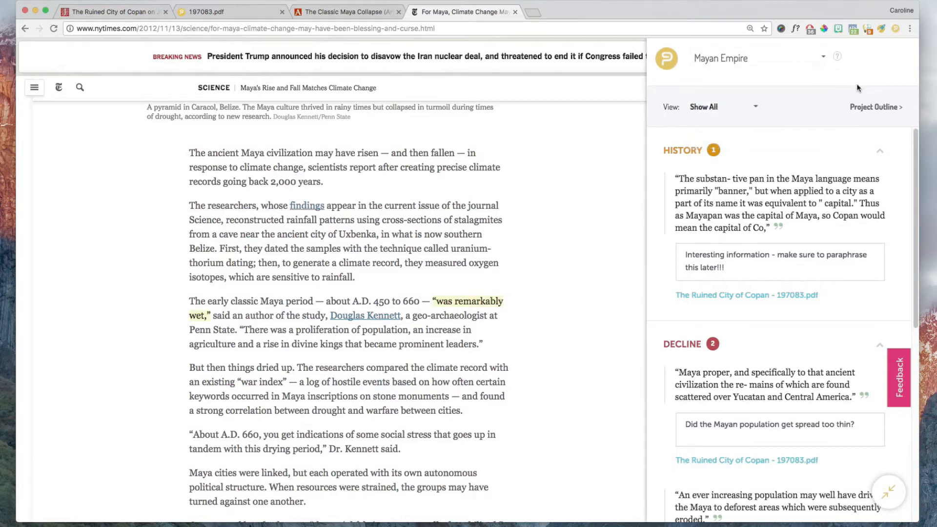
Step: Collapse the notes sidebar, reposition its floating logo on the article page, and reopen the sidebar
left_click(893, 489)
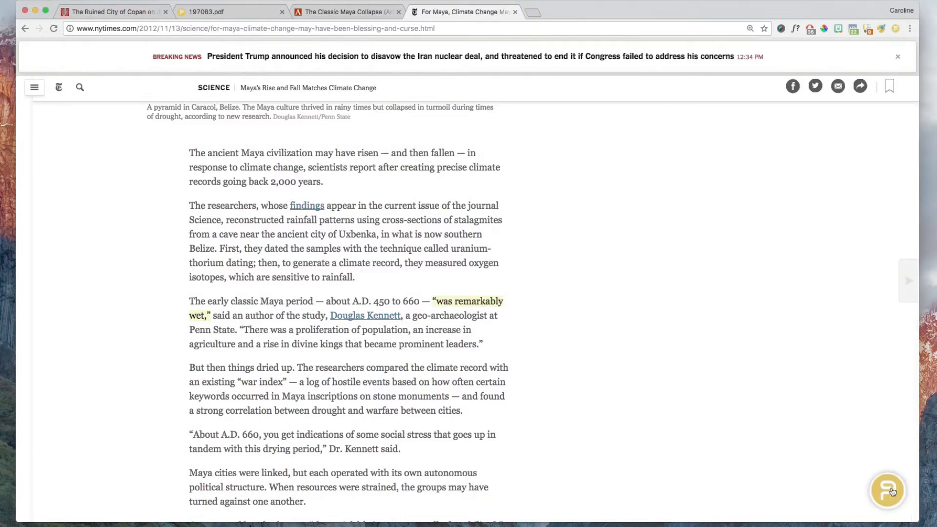
left_click_drag(893, 491, 79, 502)
scroll(296, 435, "up", 7)
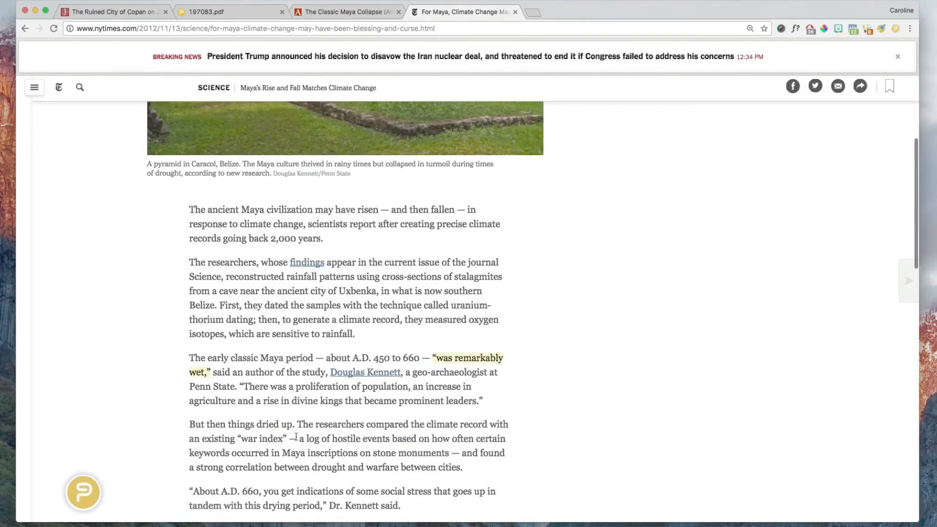
scroll(296, 436, "up", 1)
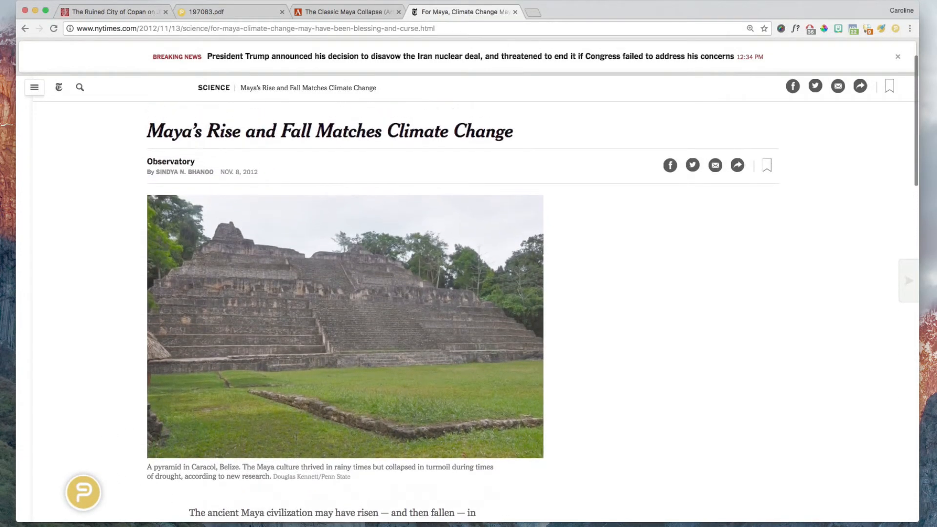
left_click_drag(96, 486, 855, 138)
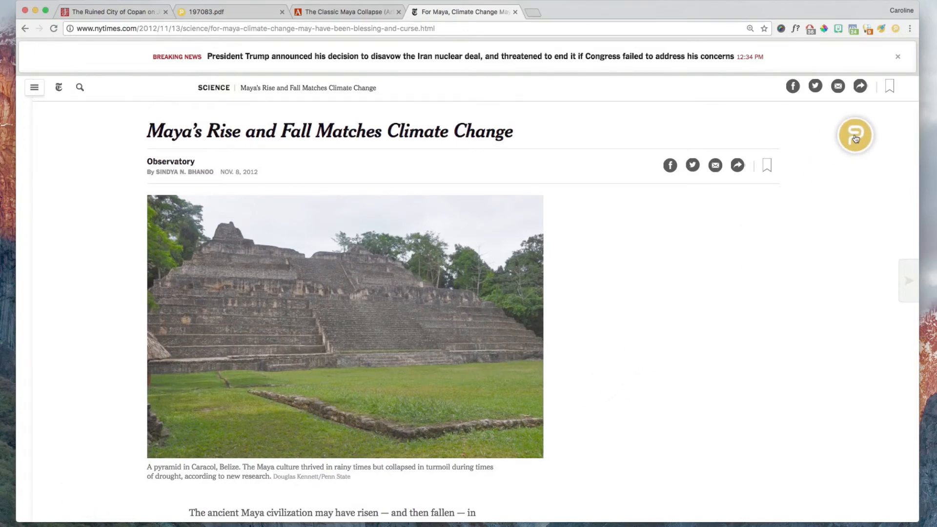
left_click(856, 136)
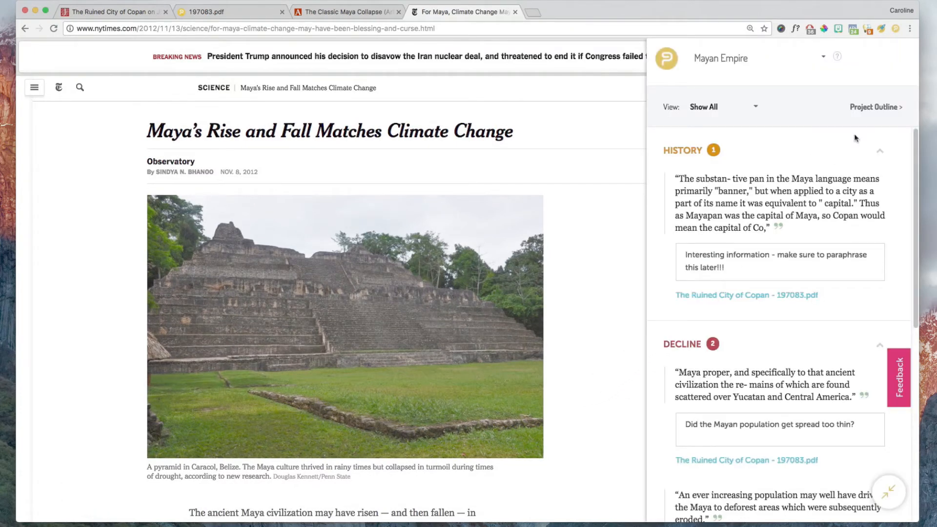
Step: Disable the PowerNotes extension on the article page and enable it again
left_click(895, 29)
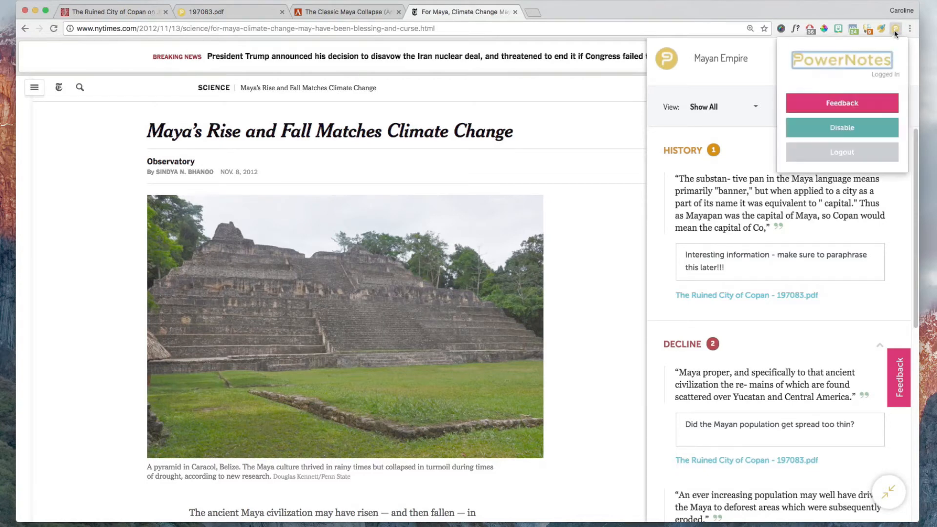
left_click(881, 127)
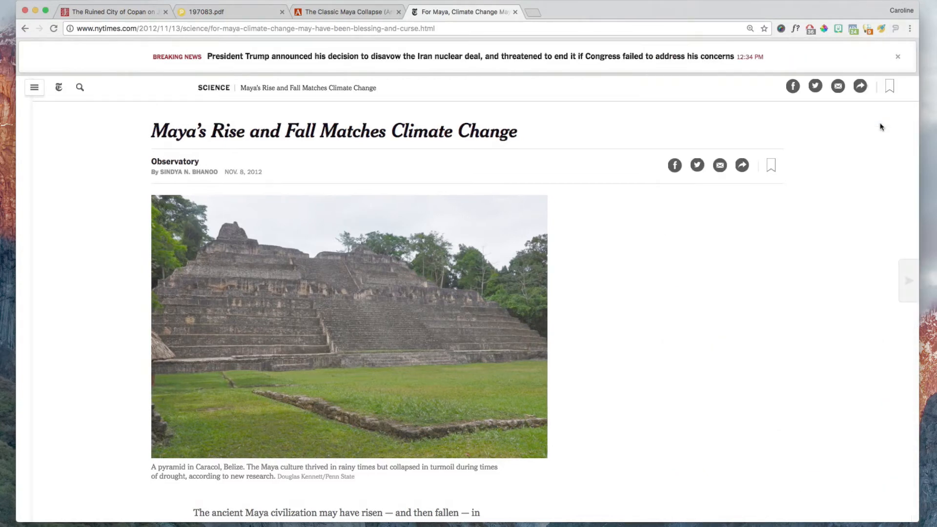
left_click(895, 31)
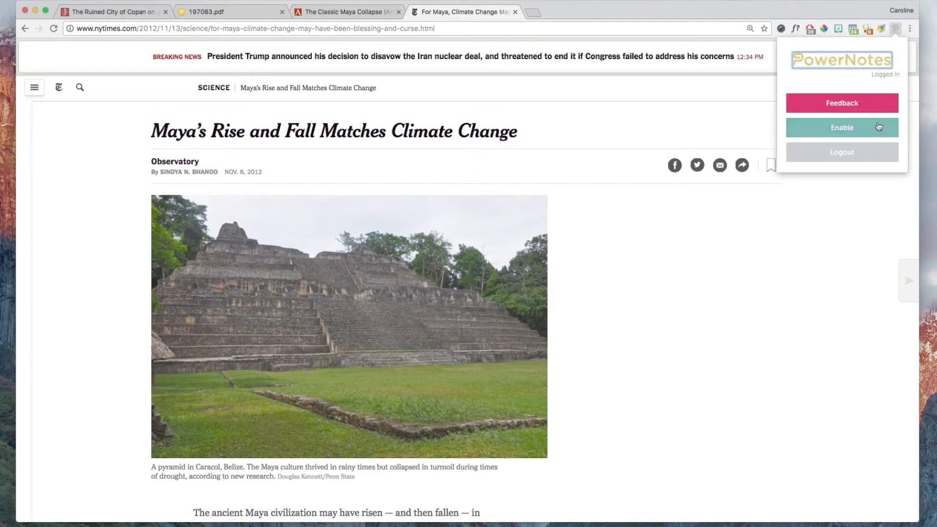
left_click(878, 128)
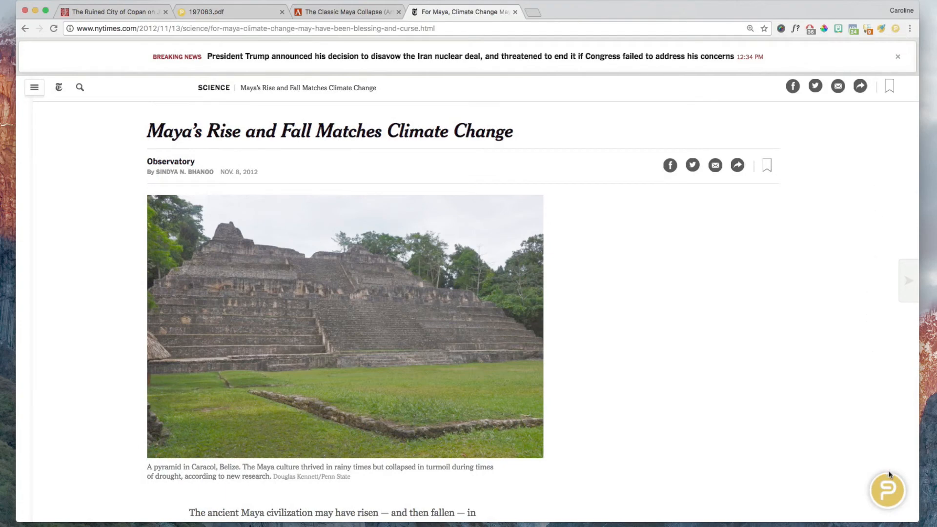
Step: Reopen the notes sidebar and view its feedback form, closing the form without submitting anything
left_click(888, 489)
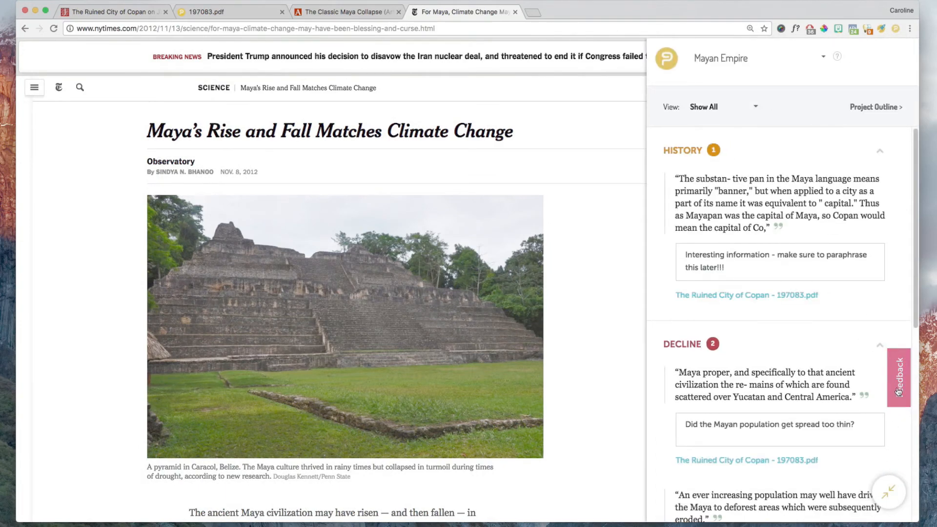
left_click(899, 391)
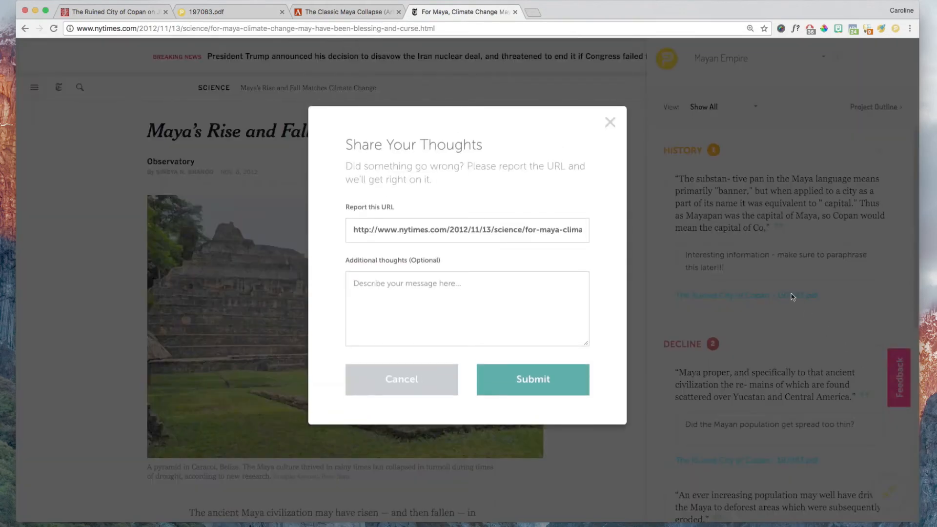
left_click(609, 121)
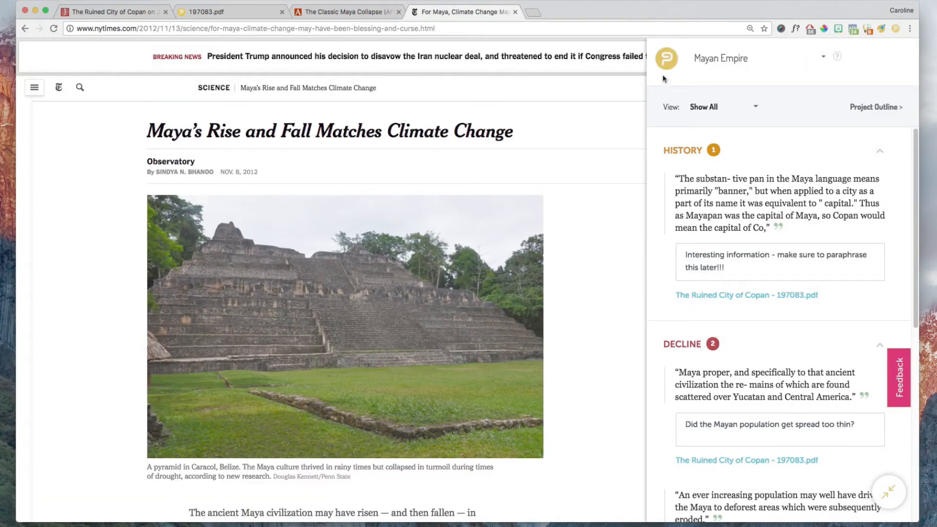
Step: View the projects dashboard with its welcome tips collapsed, and return to the New York Times article
left_click(667, 62)
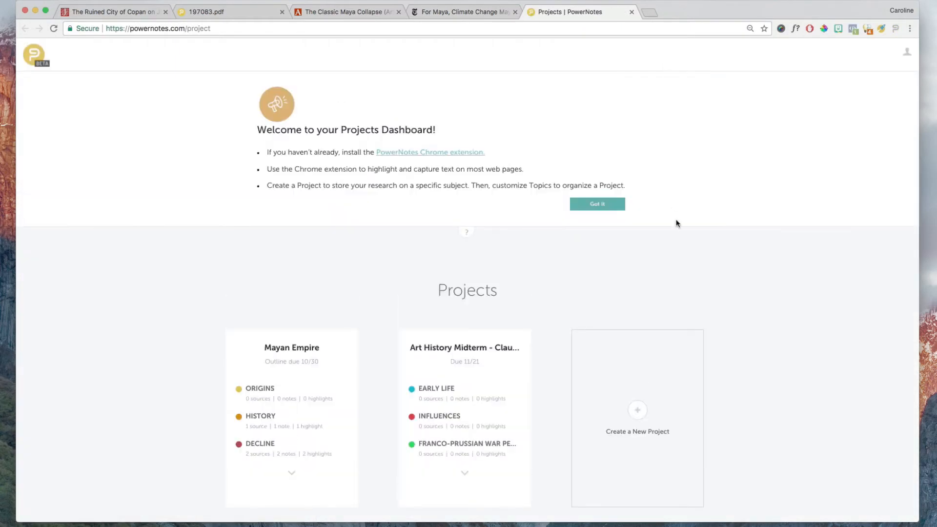
left_click(462, 236)
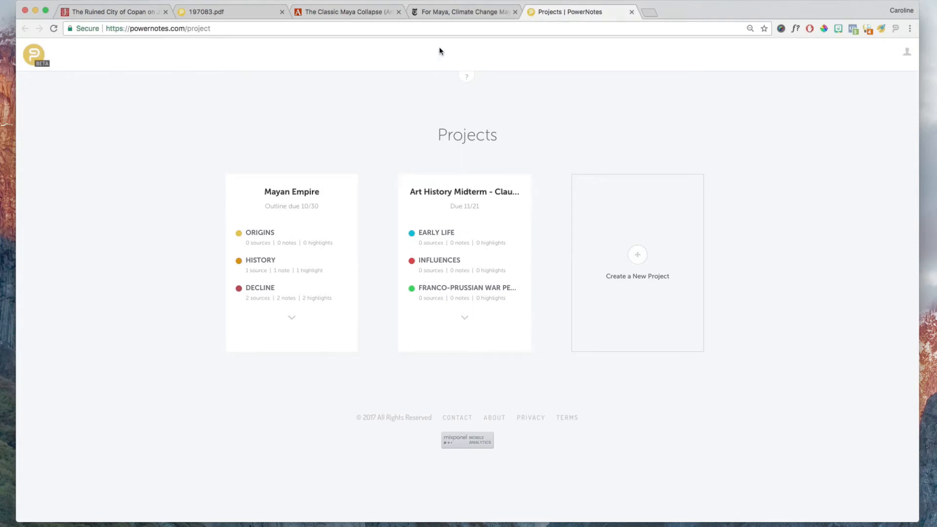
left_click(440, 17)
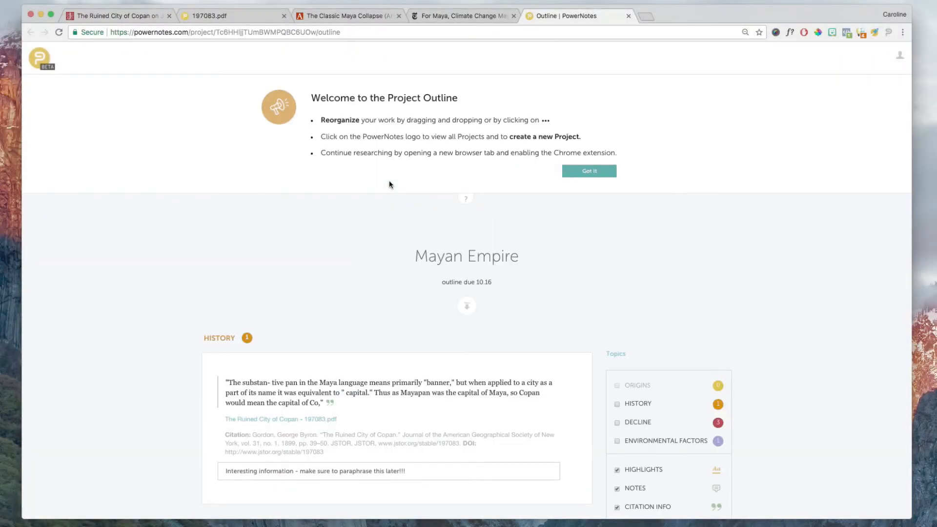
Step: In the project outline, rename the project as "Collapse of the Mayan Empire" and set its description to "paper due 11.21"
scroll(373, 297, "down", 3)
scroll(375, 300, "up", 2)
triple_click(478, 183)
type("Collapse of the Mayan Empire")
key("Tab")
type("raper due 11.21")
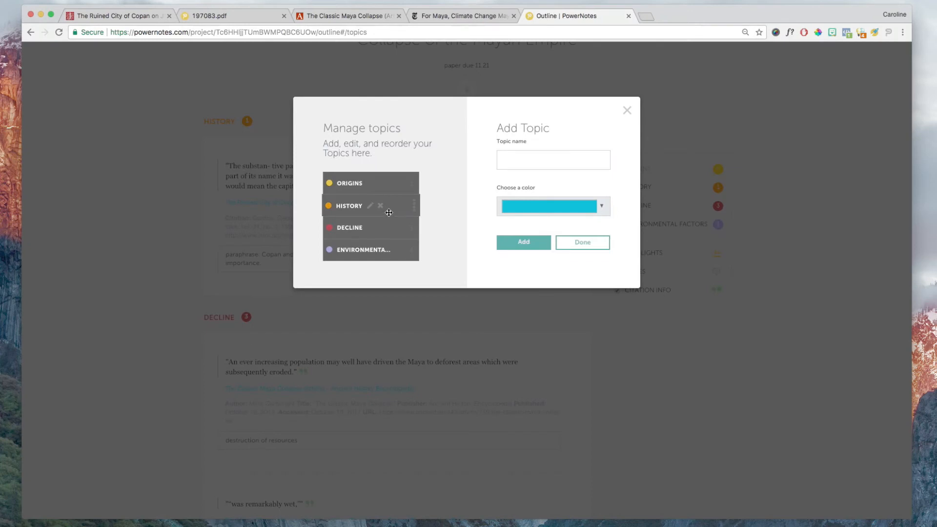
Step: In the topic manager, rename the DECLINE topic as Collapse and order it below ENVIRONMENTAL FACTORS
left_click(370, 227)
double_click(507, 160)
type("c")
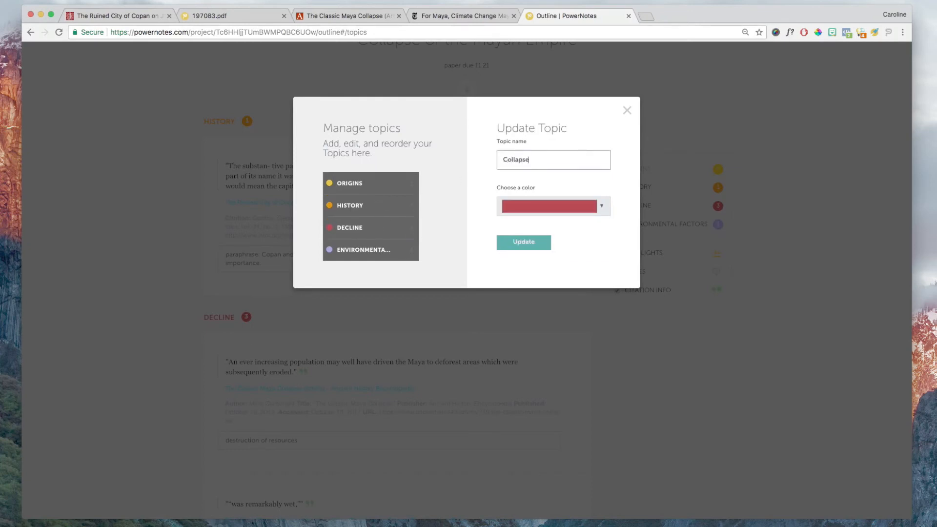
left_click(519, 244)
left_click_drag(390, 238, 390, 250)
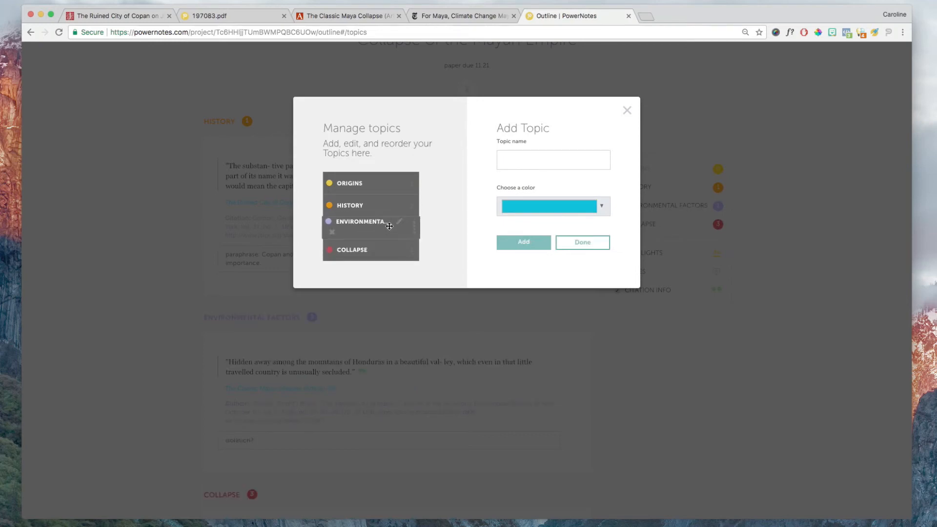
left_click(582, 242)
Step: Move the "was remarkably wet," excerpt from COLLAPSE to the ENVIRONMENTAL FACTORS topic
scroll(567, 303, "down", 1)
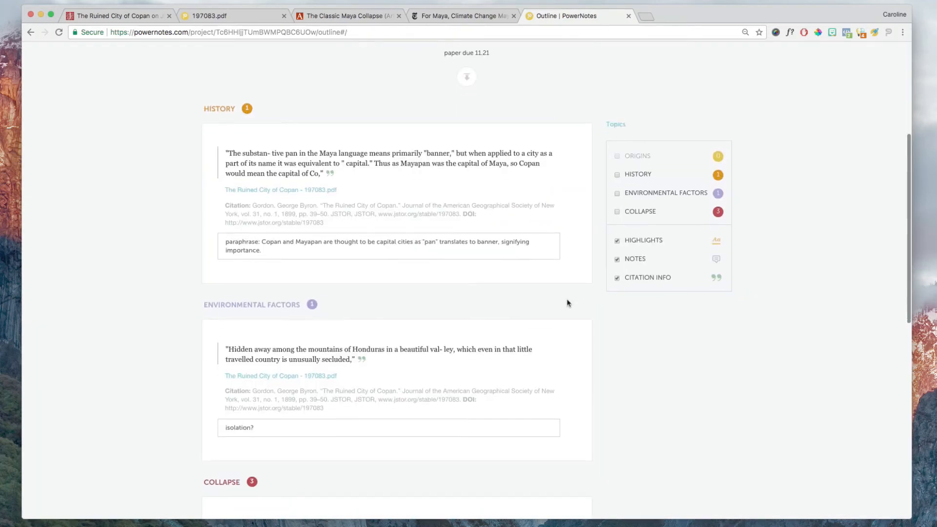
scroll(567, 299, "down", 6)
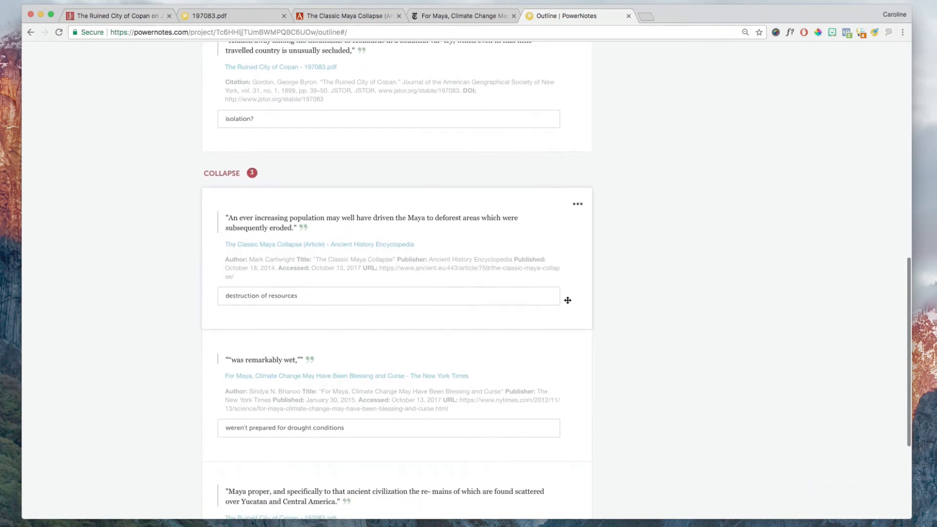
left_click(580, 350)
mouse_move(576, 329)
left_click(617, 362)
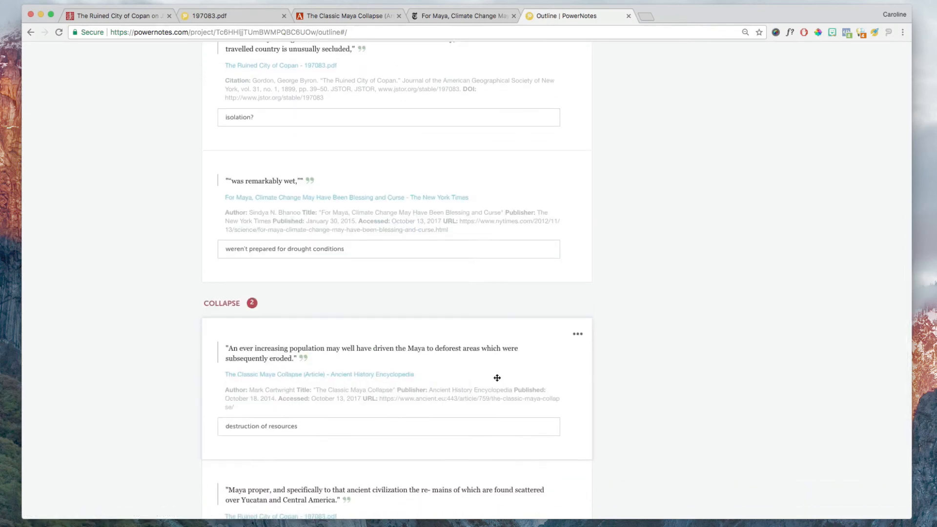
Step: Move the "Maya proper" excerpt above the "An ever increasing population" one in COLLAPSE, and on into ENVIRONMENTAL FACTORS
scroll(495, 378, "down", 3)
left_click_drag(498, 324, 492, 244)
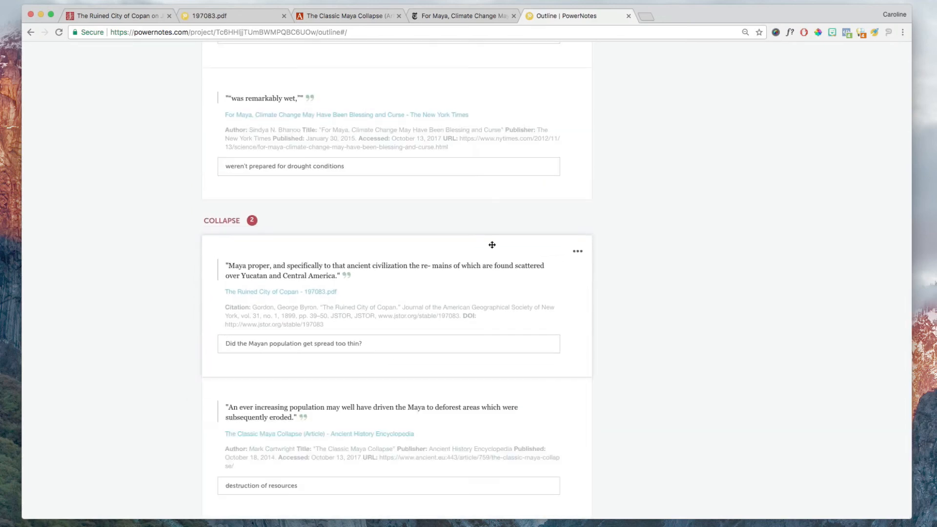
scroll(492, 244, "up", 4)
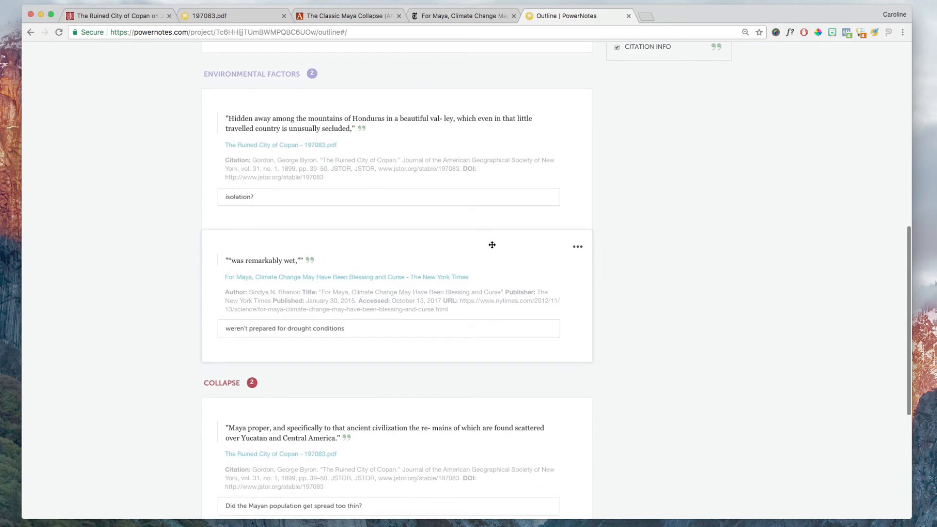
left_click_drag(464, 412, 449, 112)
Step: Download the Collapse of the Mayan Empire outline as a Word (.doc) file
scroll(540, 179, "up", 6)
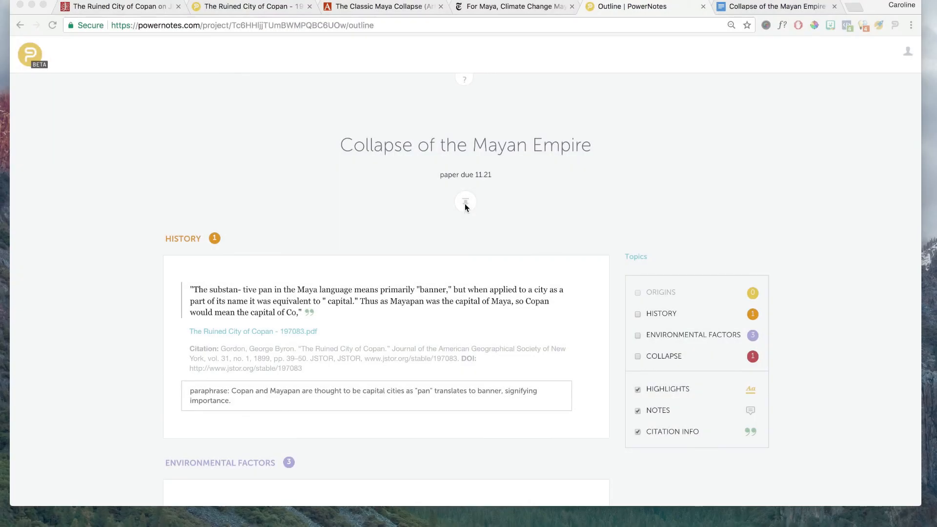
left_click(466, 206)
left_click(466, 205)
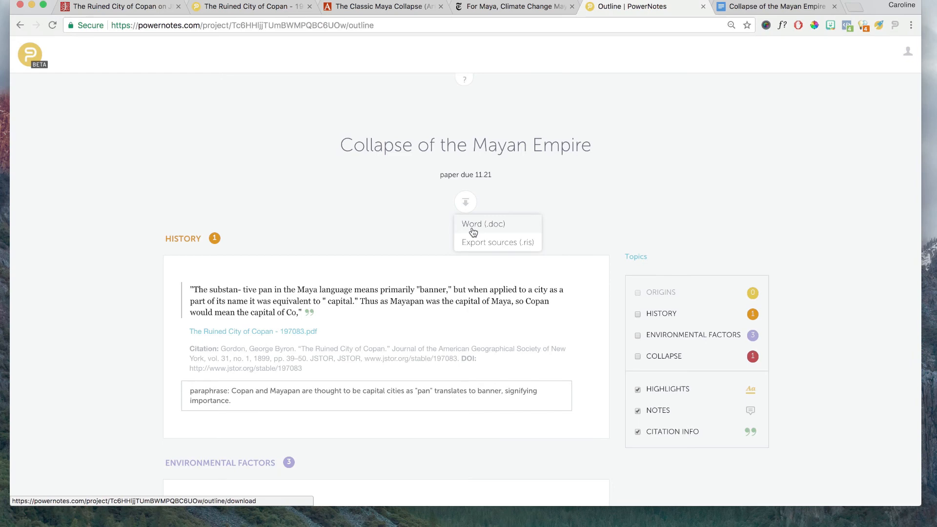
left_click(473, 225)
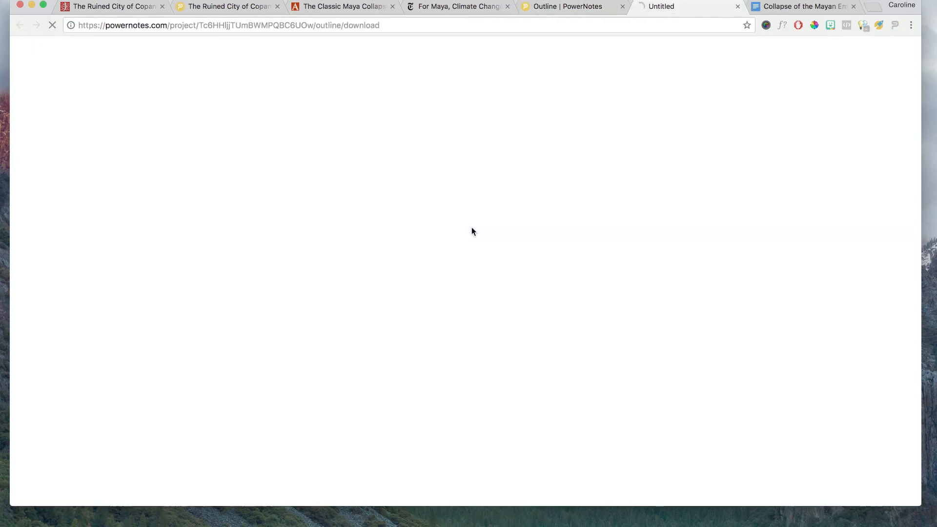
Step: Switch to the Collapse of the Mayan Empire 10.10.17 document in Google Docs and review its topics, excerpts, notes and citations through to the end
left_click(748, 11)
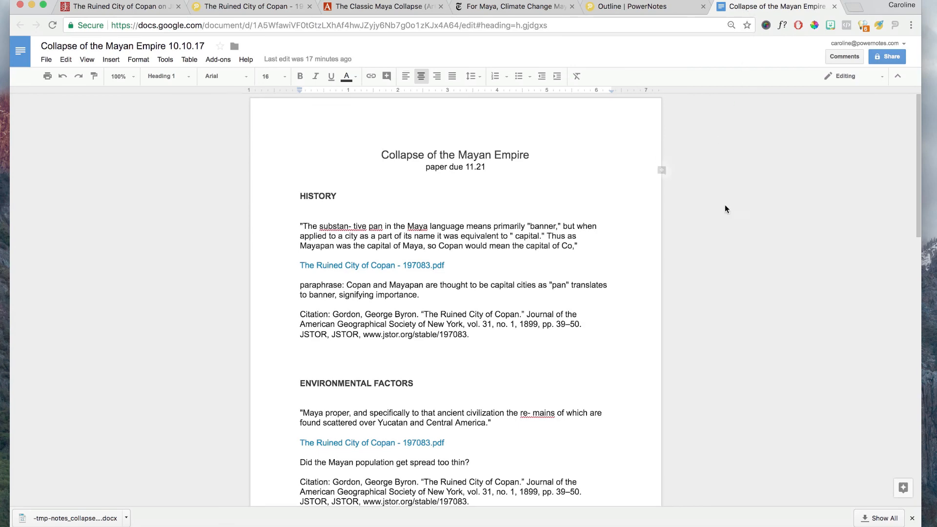
scroll(735, 245, "down", 5)
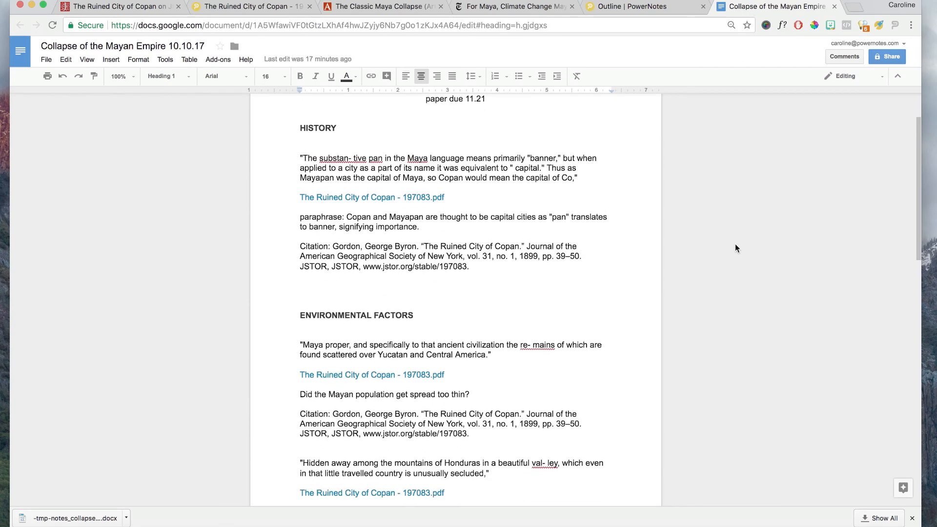
scroll(735, 244, "down", 7)
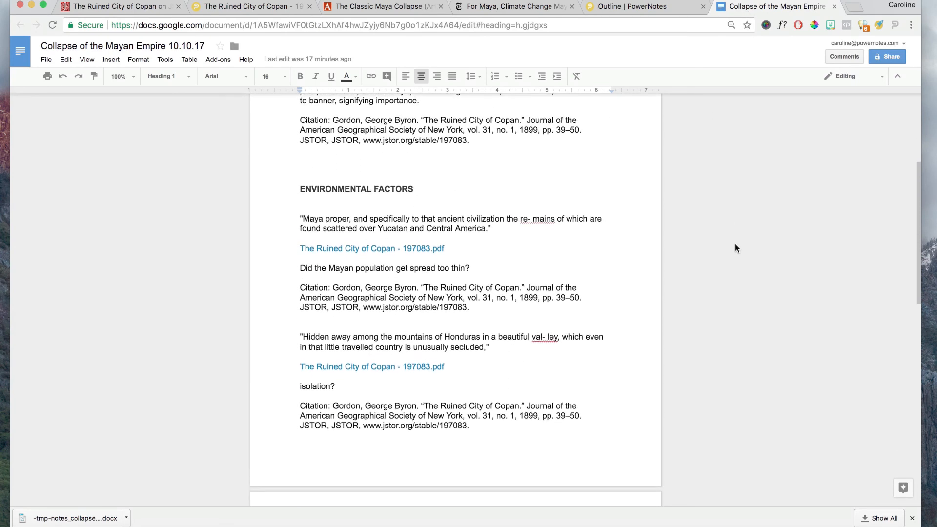
scroll(736, 248, "down", 2)
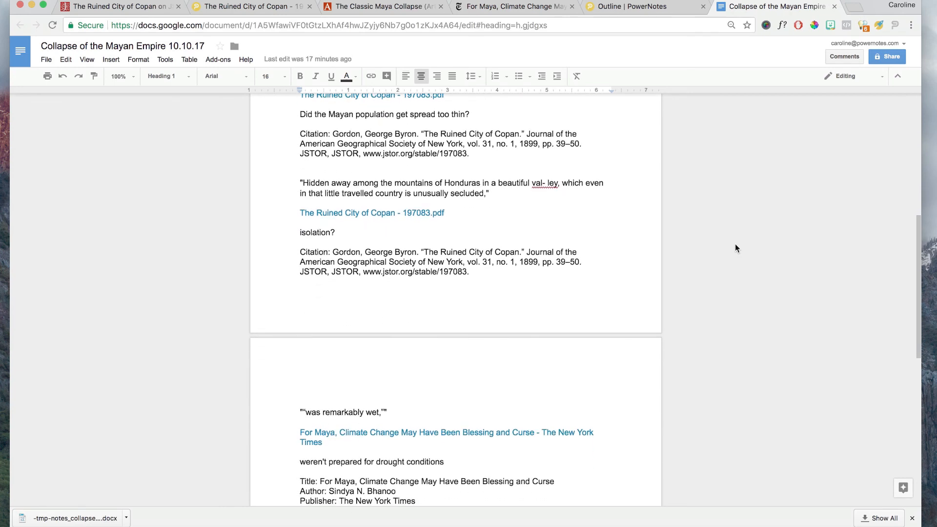
scroll(735, 248, "down", 11)
scroll(735, 248, "down", 5)
scroll(735, 244, "up", 20)
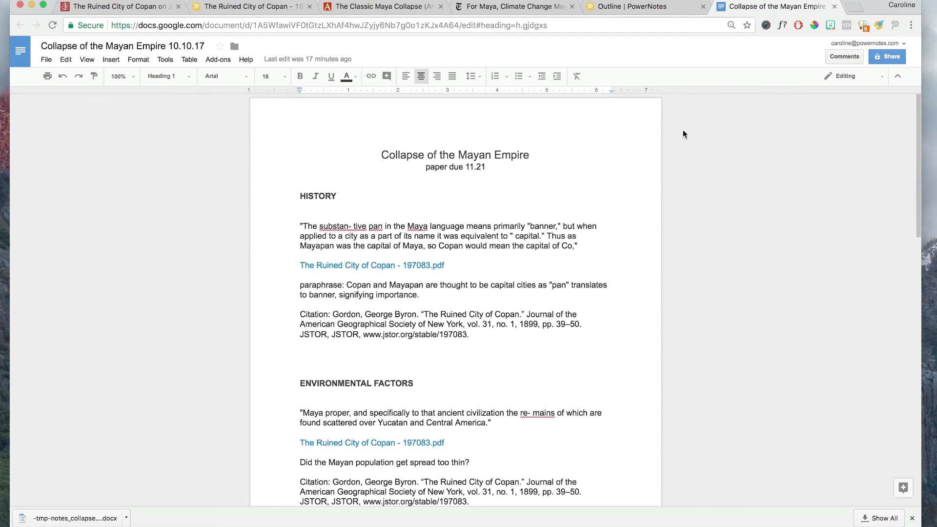
Step: Return to the PowerNotes outline and open its download options to view the source export (.ris) choice
left_click(651, 10)
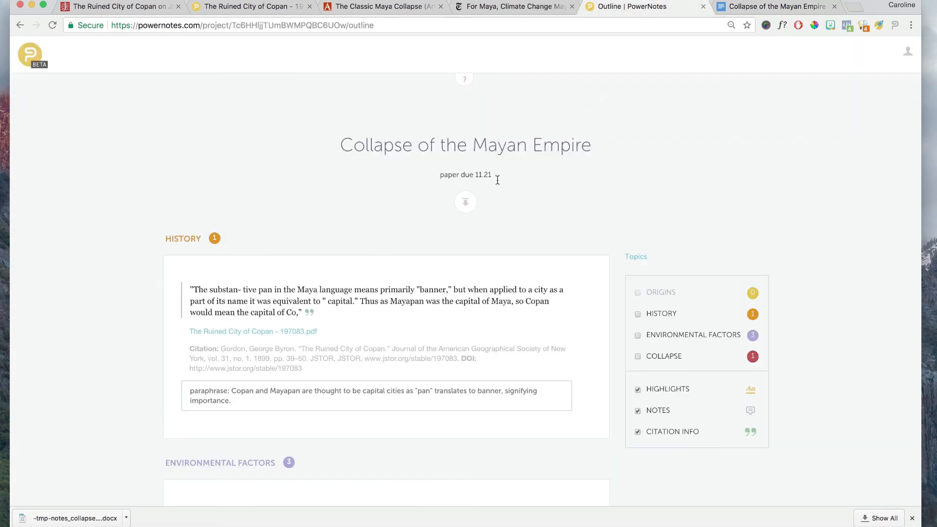
left_click(464, 202)
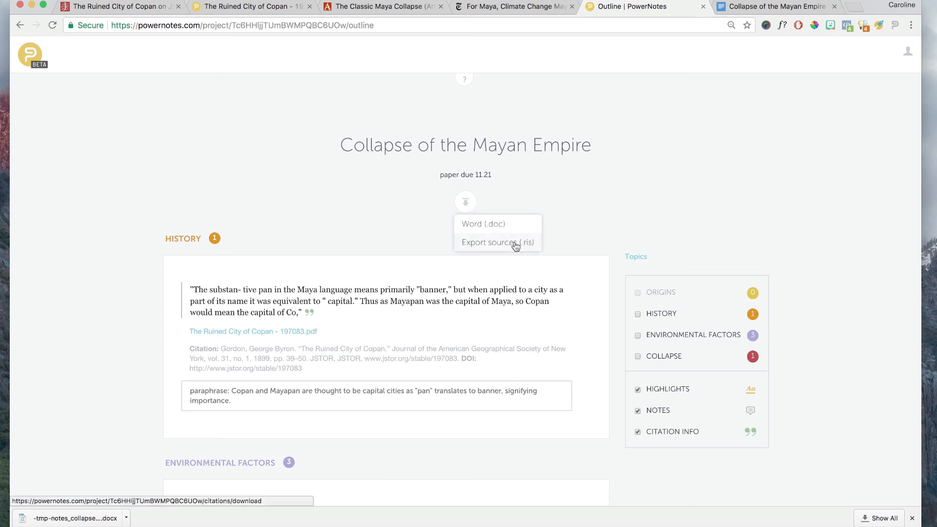